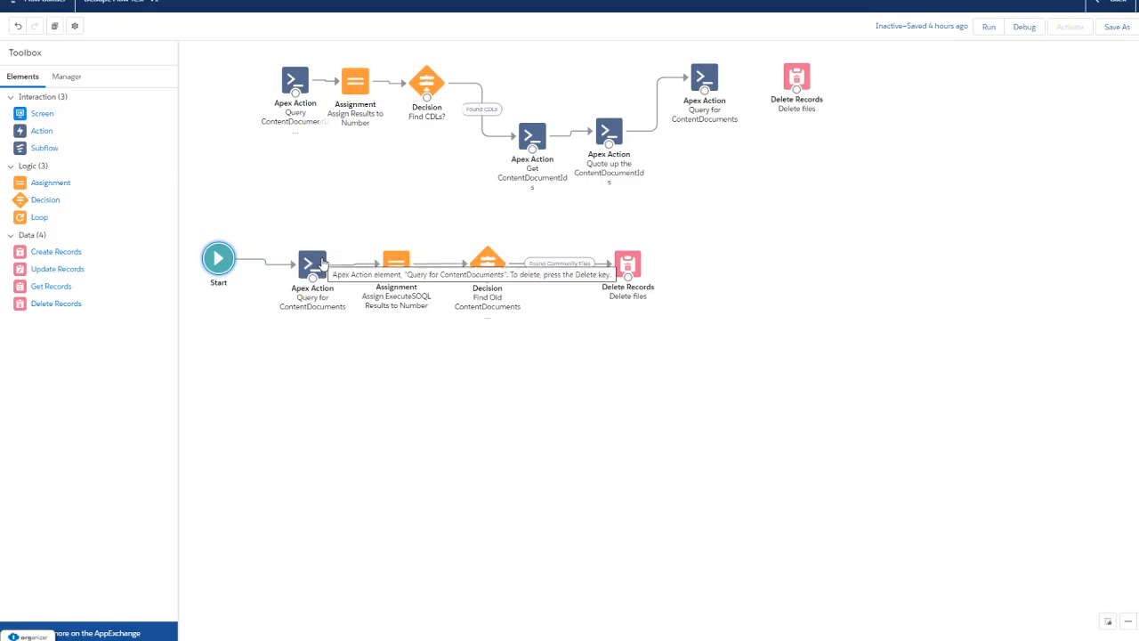
Review the ExecuteSOQL query input and output collection of the Query for ContentDocuments action that follows Start
{"action": "double_click", "coordinate": [321, 260]}
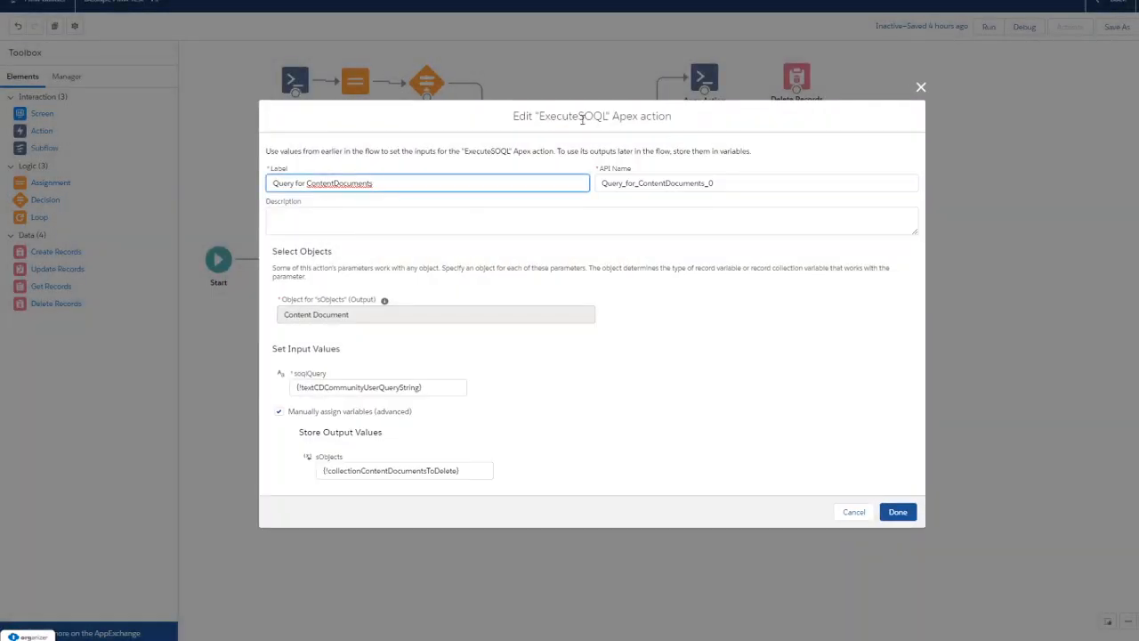
{"action": "double_click", "coordinate": [581, 117]}
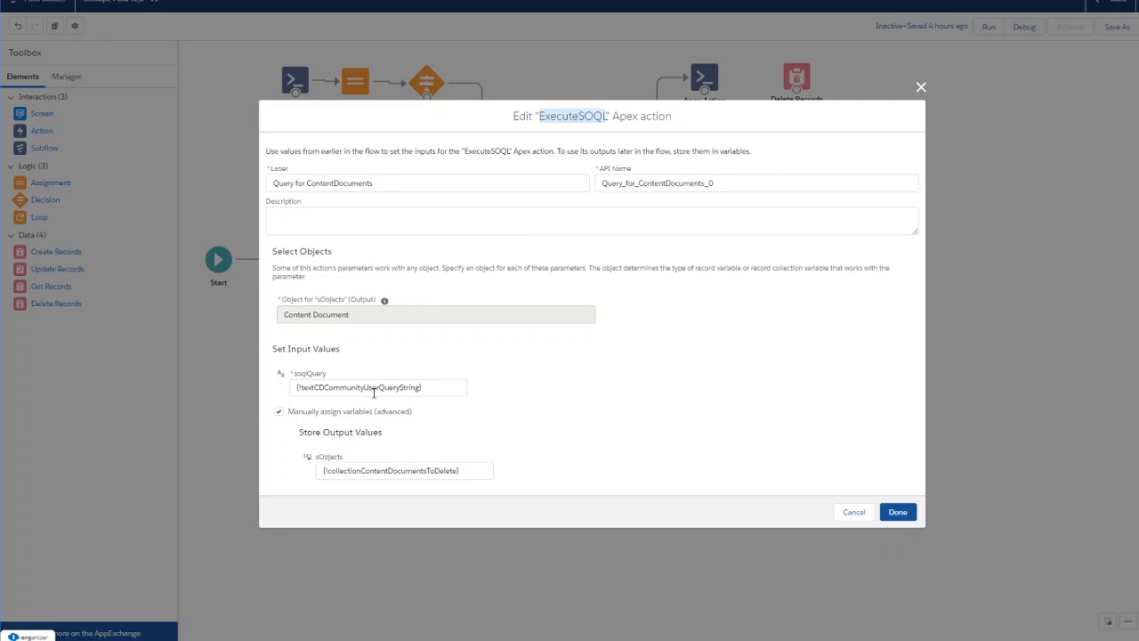
{"action": "left_click", "coordinate": [395, 470]}
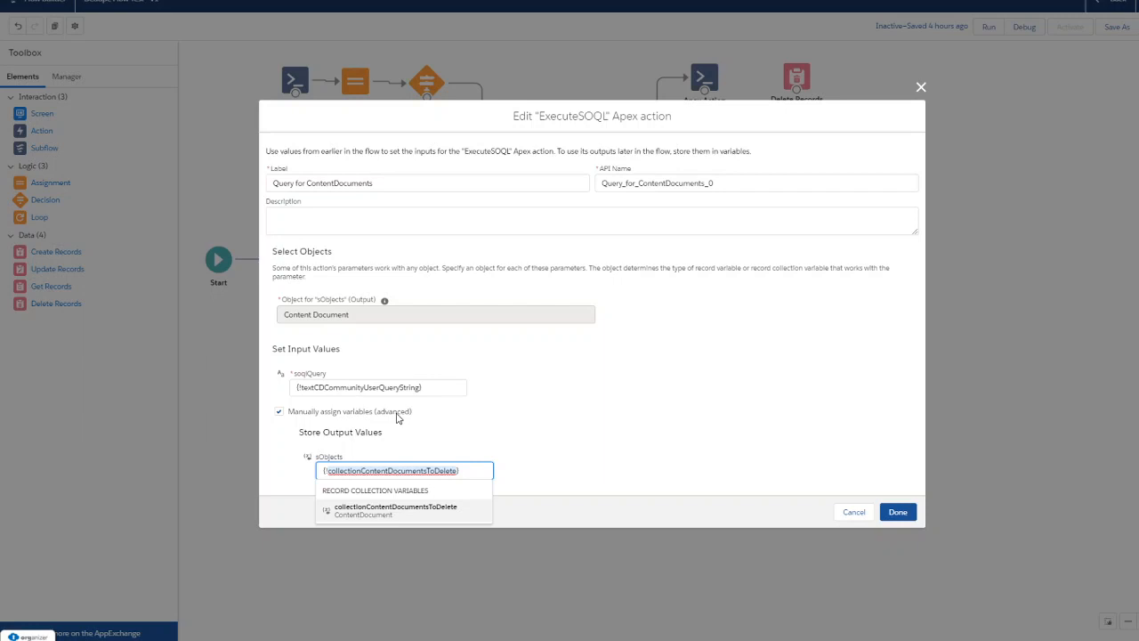
{"action": "left_click", "coordinate": [510, 426]}
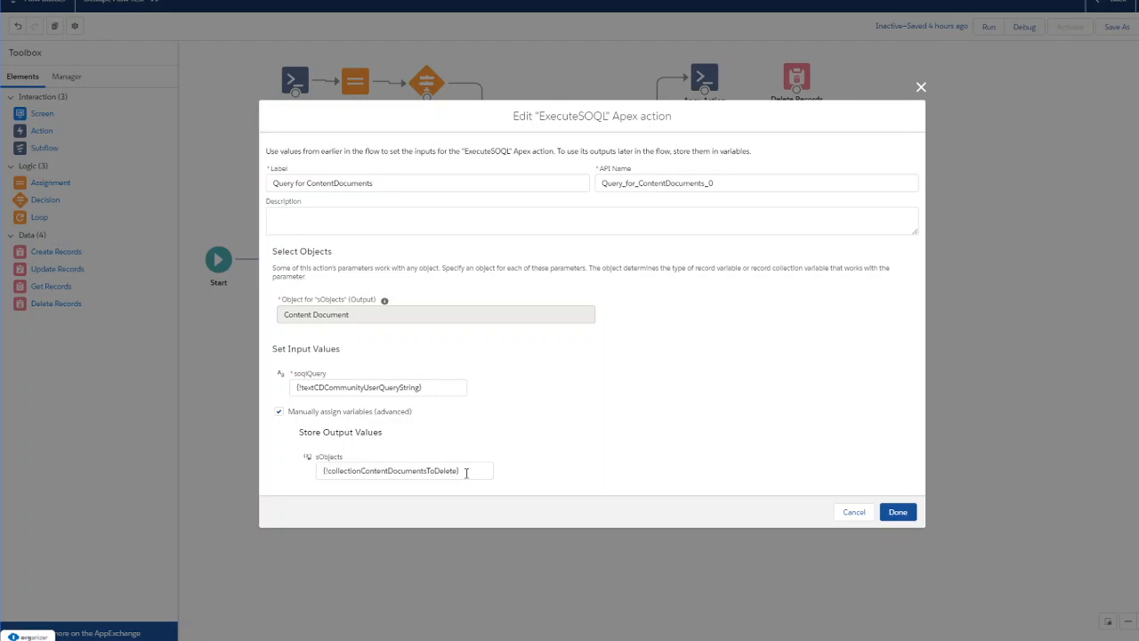
{"action": "left_click", "coordinate": [897, 511]}
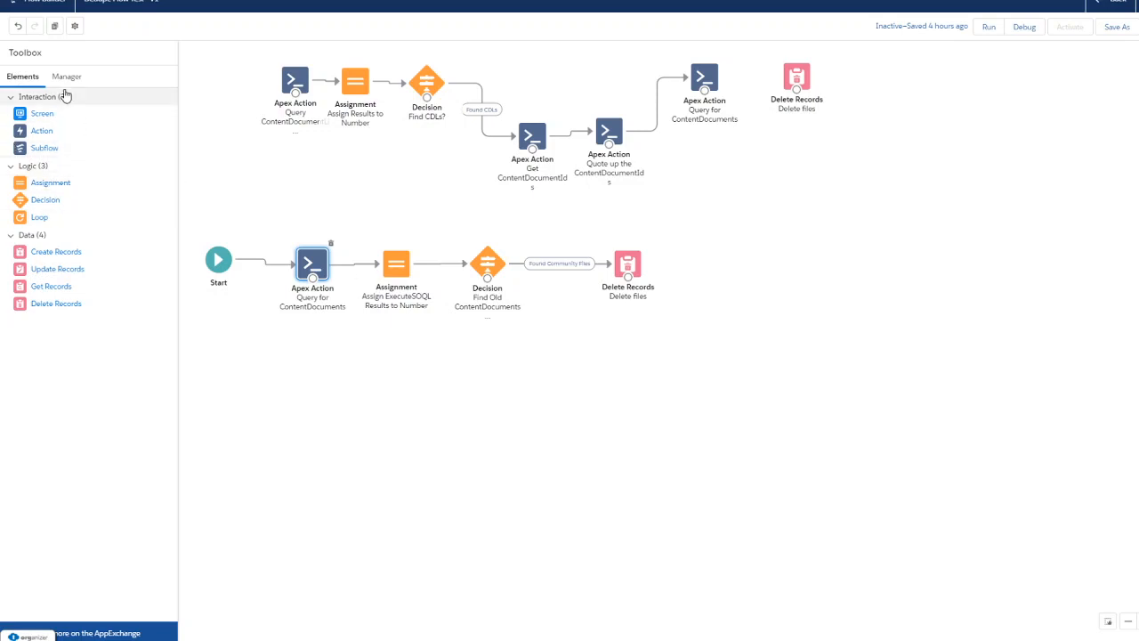
Search the flow's resources for "query" and examine the SOQL body of the textCDCommunityUserQueryString text template, leaving it unedited
{"action": "left_click", "coordinate": [63, 82]}
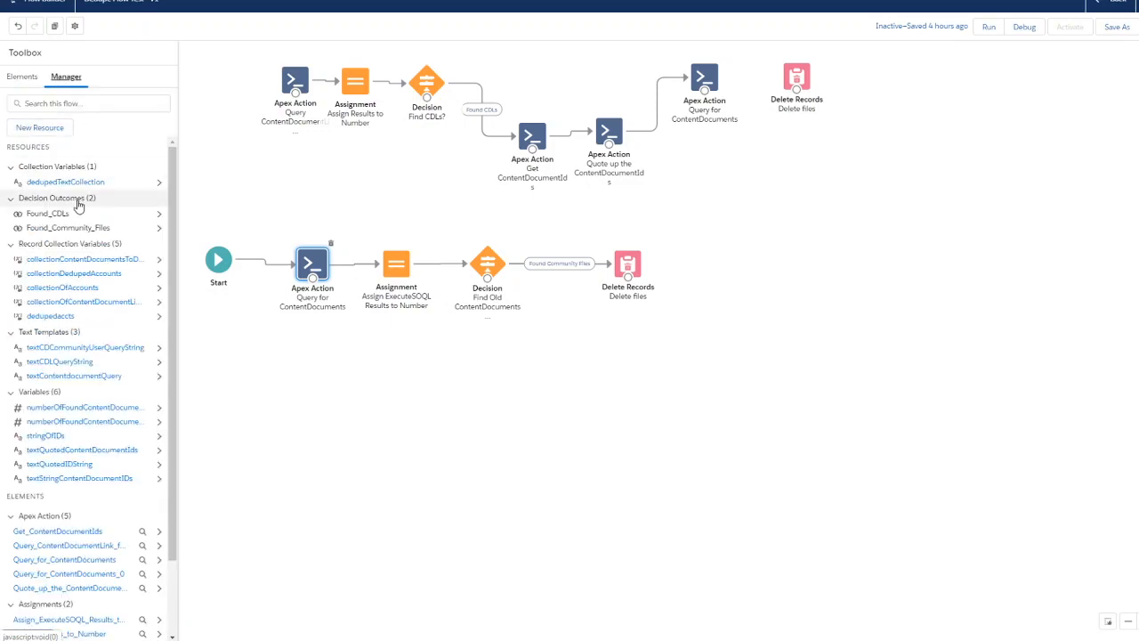
{"action": "left_click", "coordinate": [71, 105]}
{"action": "type", "text": "query"}
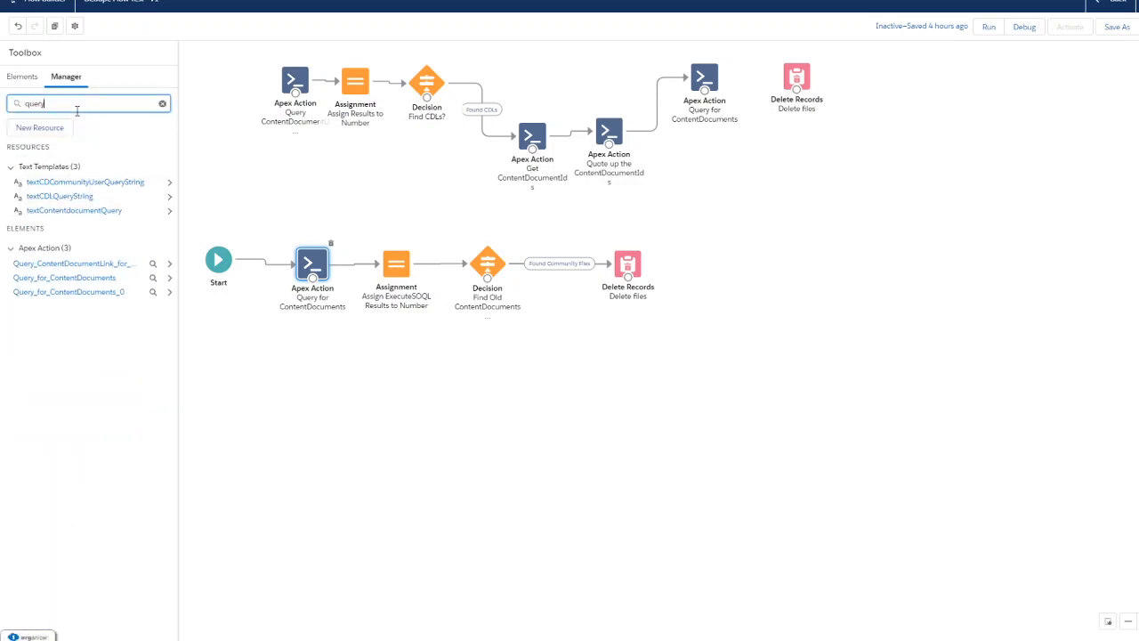
{"action": "left_click", "coordinate": [98, 180]}
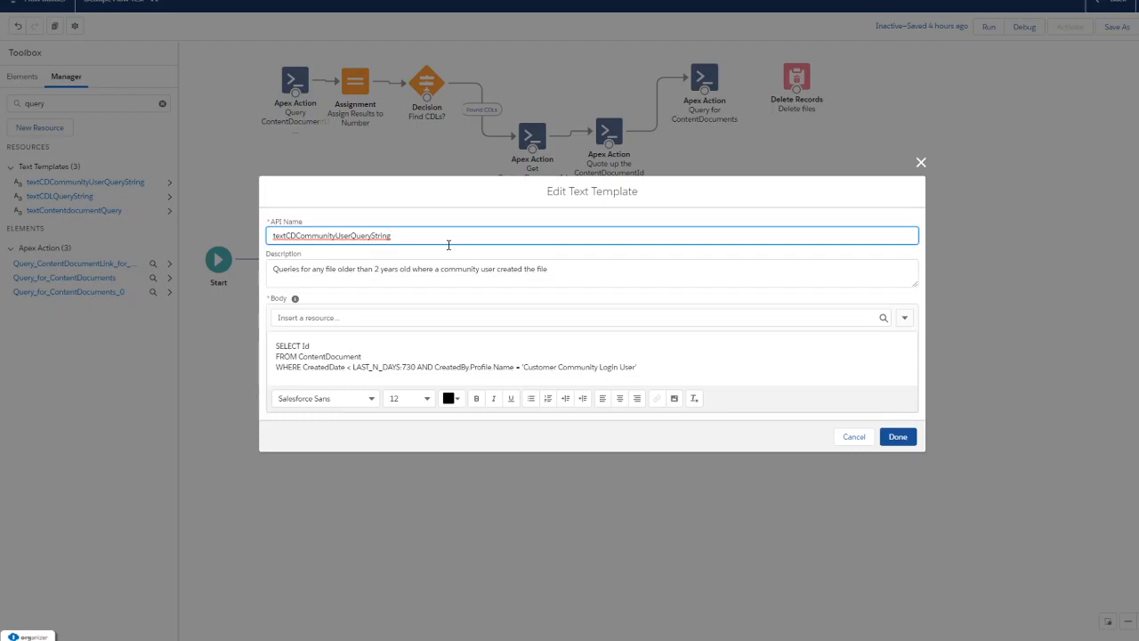
{"action": "double_click", "coordinate": [322, 356]}
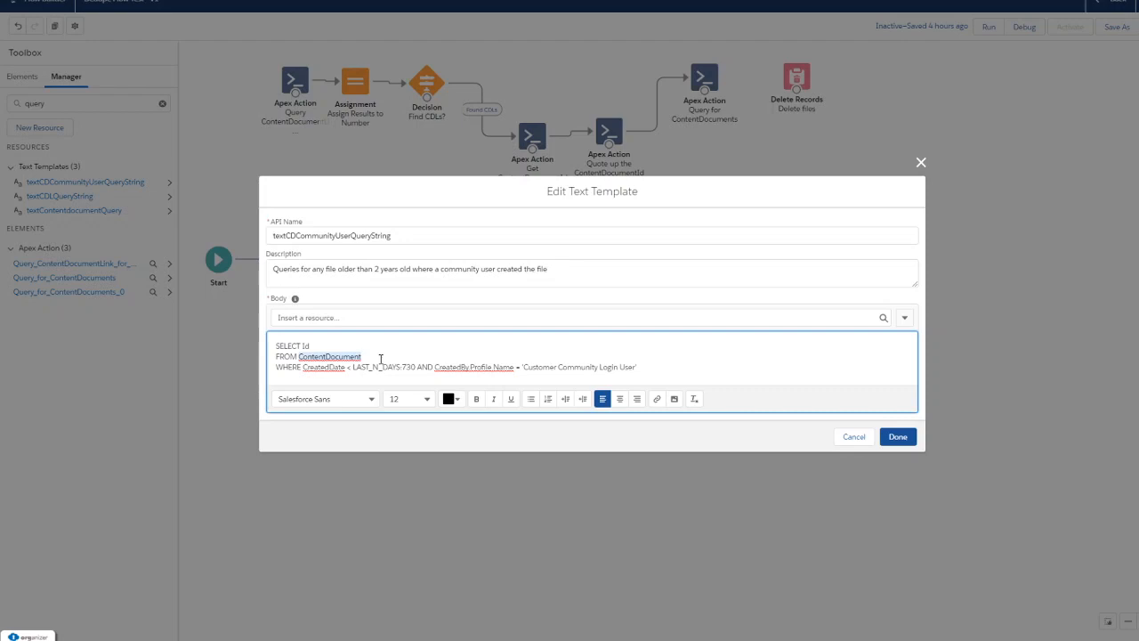
{"action": "left_click", "coordinate": [483, 371]}
{"action": "double_click", "coordinate": [530, 366]}
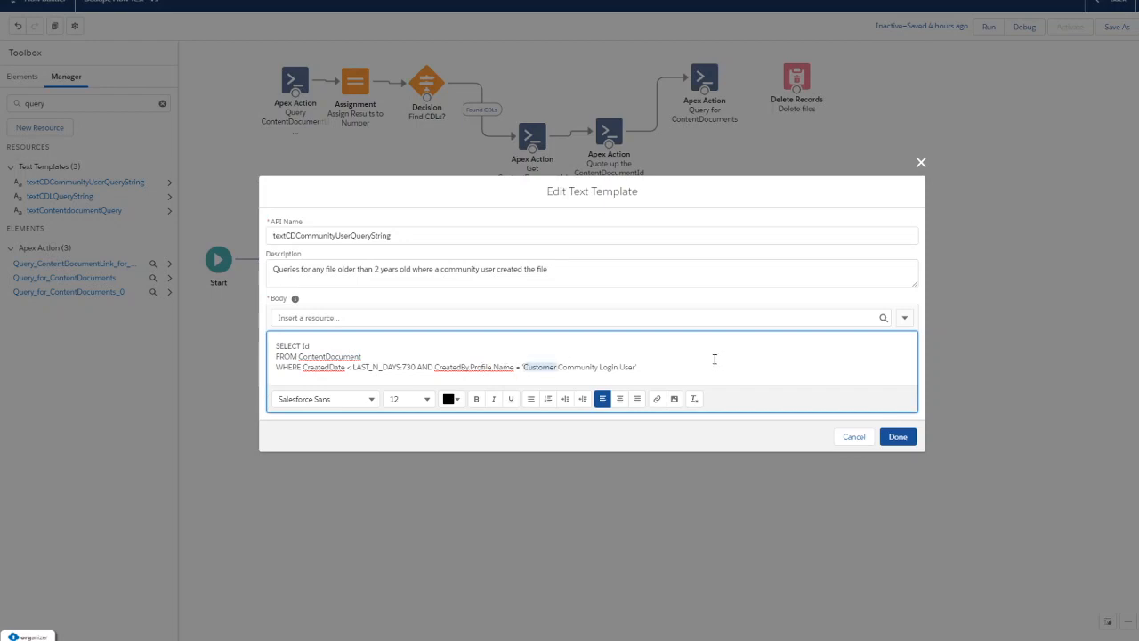
{"action": "left_click", "coordinate": [852, 436]}
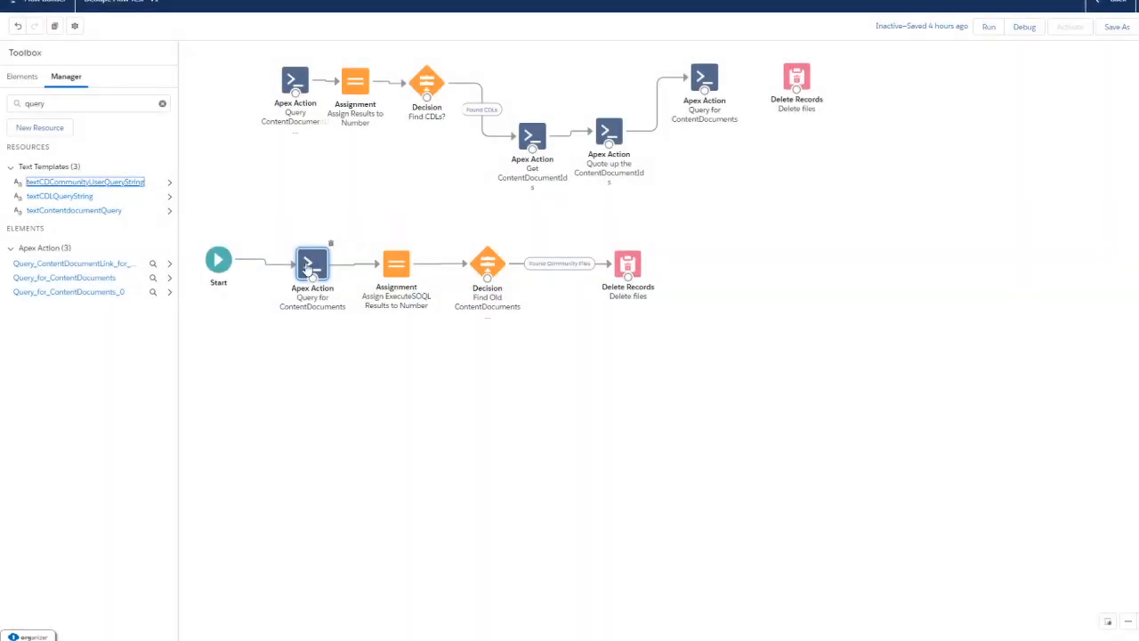
Review the variable, operator and value in the Assign ExecuteSOQL Results to Number assignment, leaving it unedited
{"action": "left_click", "coordinate": [395, 266]}
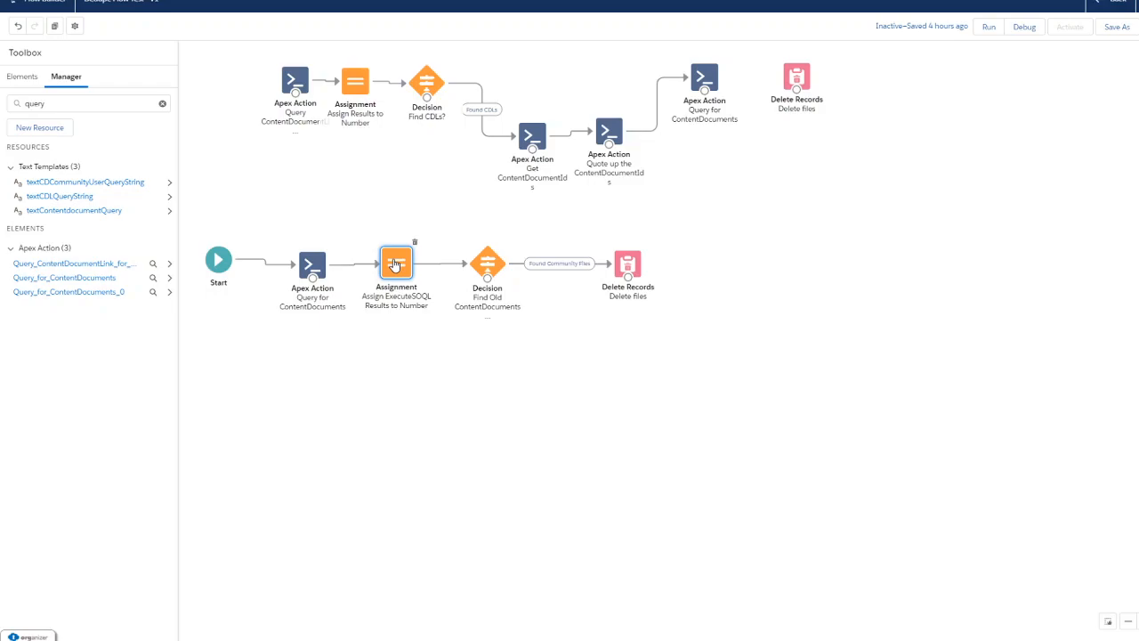
{"action": "double_click", "coordinate": [395, 264]}
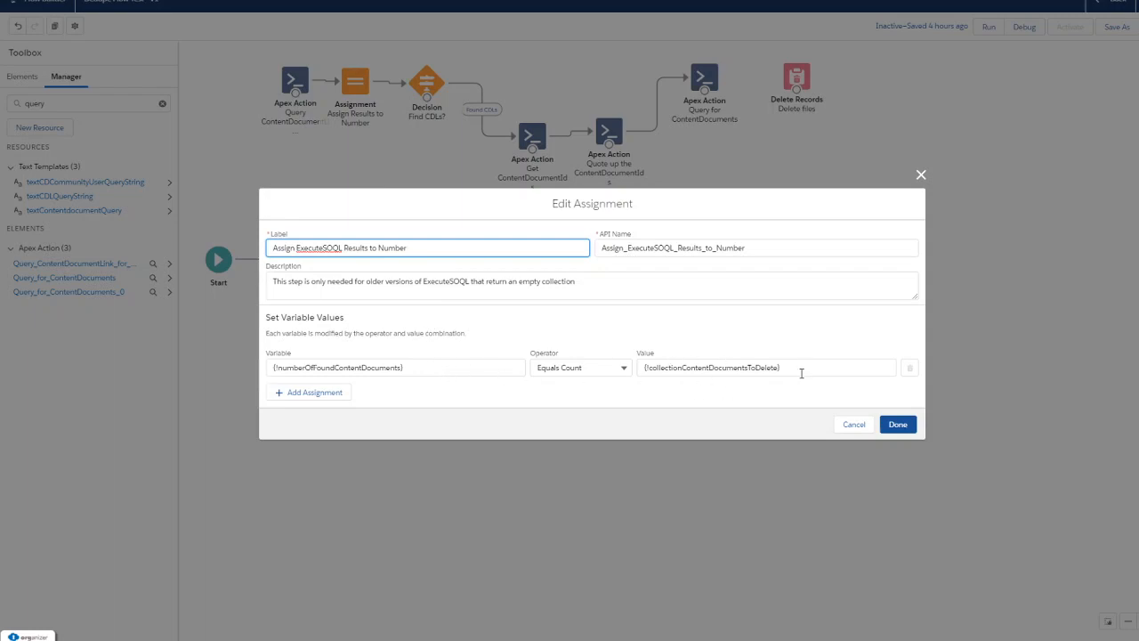
{"action": "left_click", "coordinate": [853, 424]}
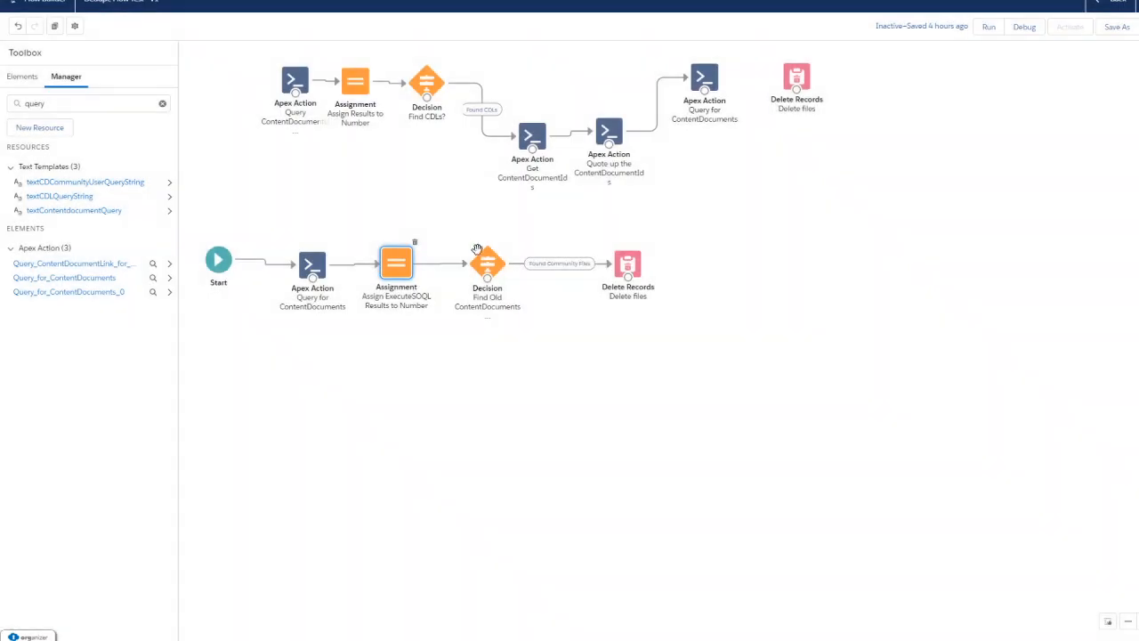
Review the Found Community Files outcome's condition in the decision and the record collection used by the connected Delete files element
{"action": "left_click", "coordinate": [487, 264]}
{"action": "double_click", "coordinate": [488, 264]}
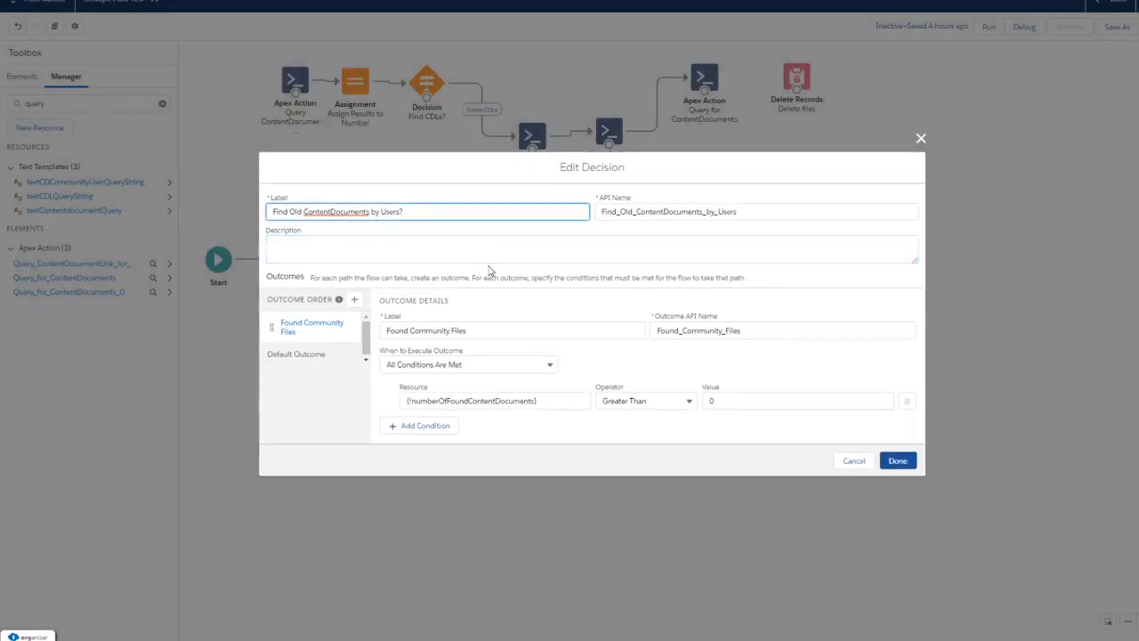
{"action": "left_click", "coordinate": [509, 397]}
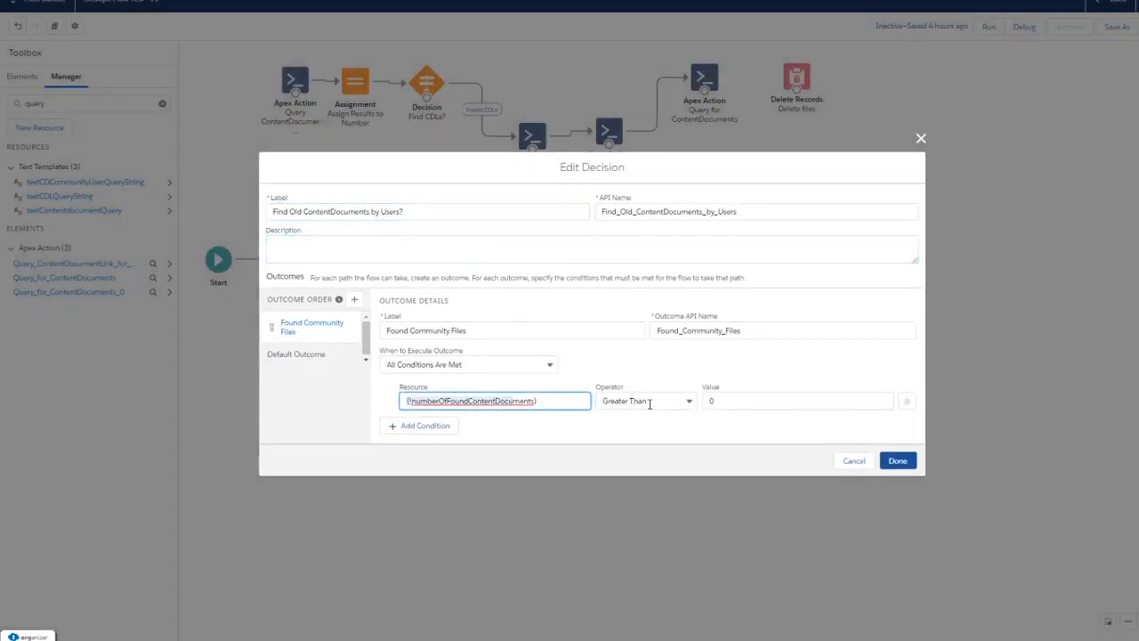
{"action": "left_click_drag", "start_coordinate": [729, 402], "coordinate": [684, 403]}
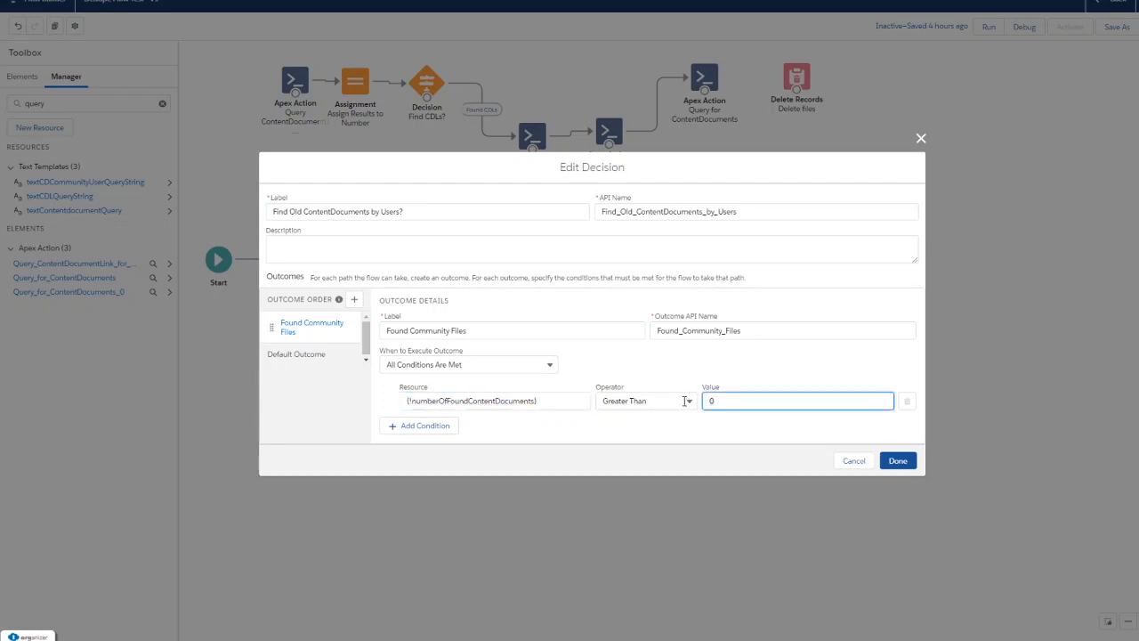
{"action": "left_click", "coordinate": [856, 461]}
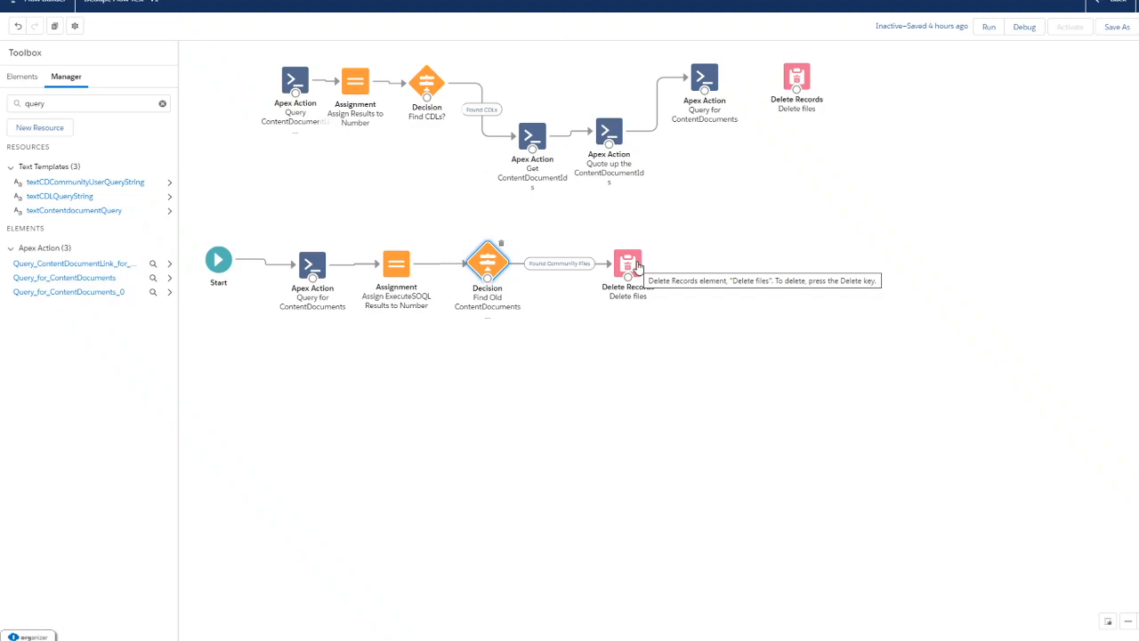
{"action": "double_click", "coordinate": [637, 266]}
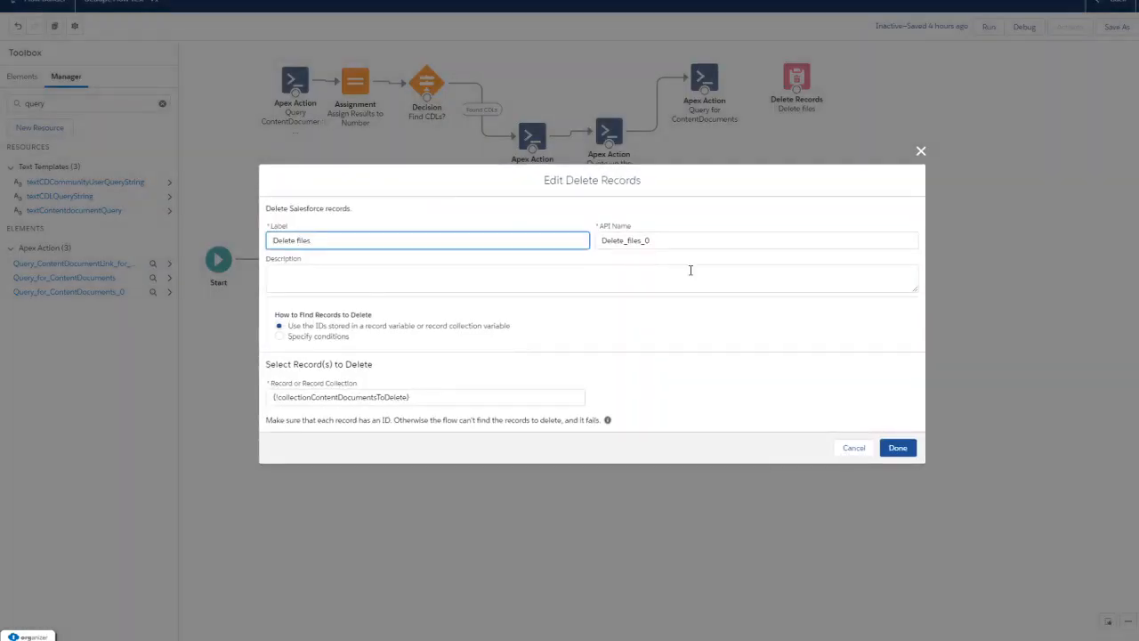
{"action": "left_click", "coordinate": [854, 448]}
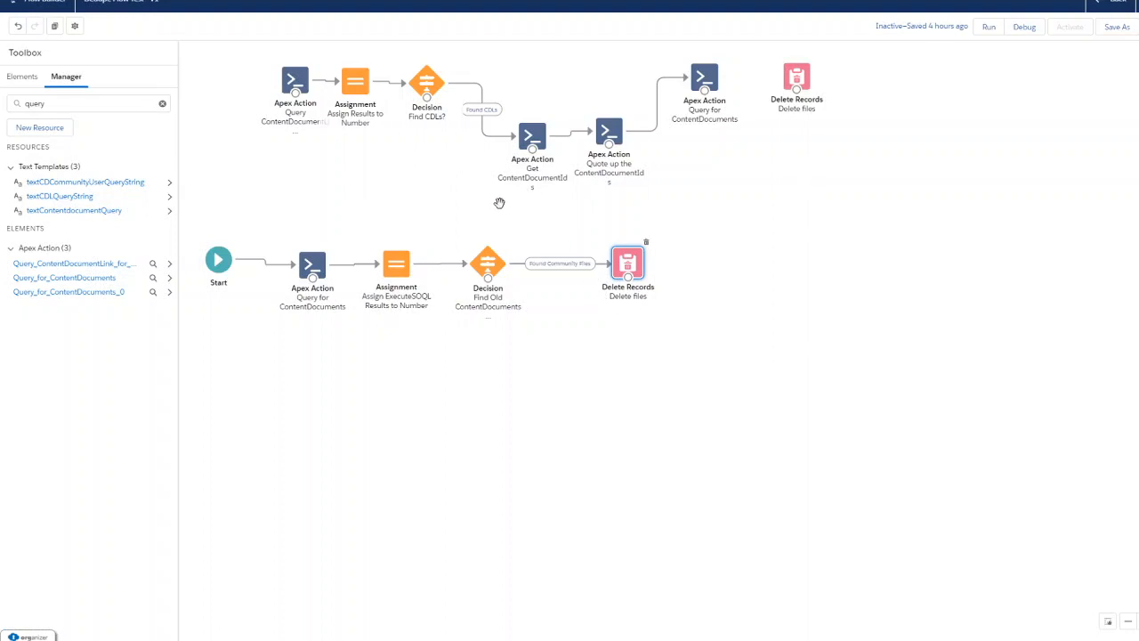
Disconnect Start from the lower flow path, move it beside the upper path, and connect it to the Query ContentDocumentLink action
{"action": "left_click", "coordinate": [276, 262]}
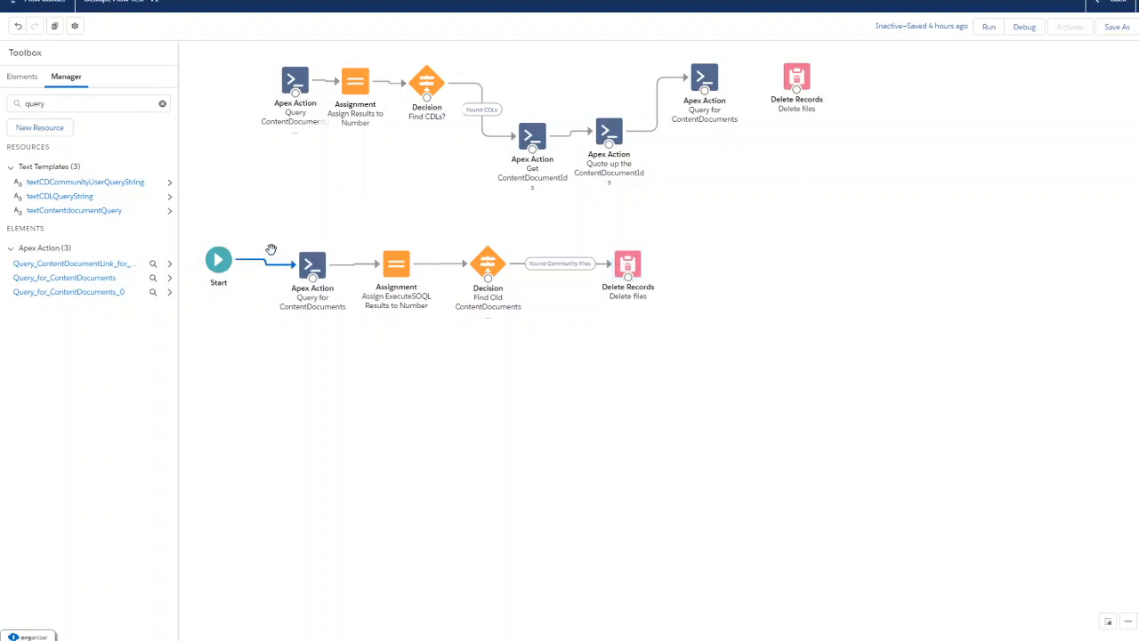
{"action": "left_click_drag", "start_coordinate": [231, 258], "coordinate": [278, 82]}
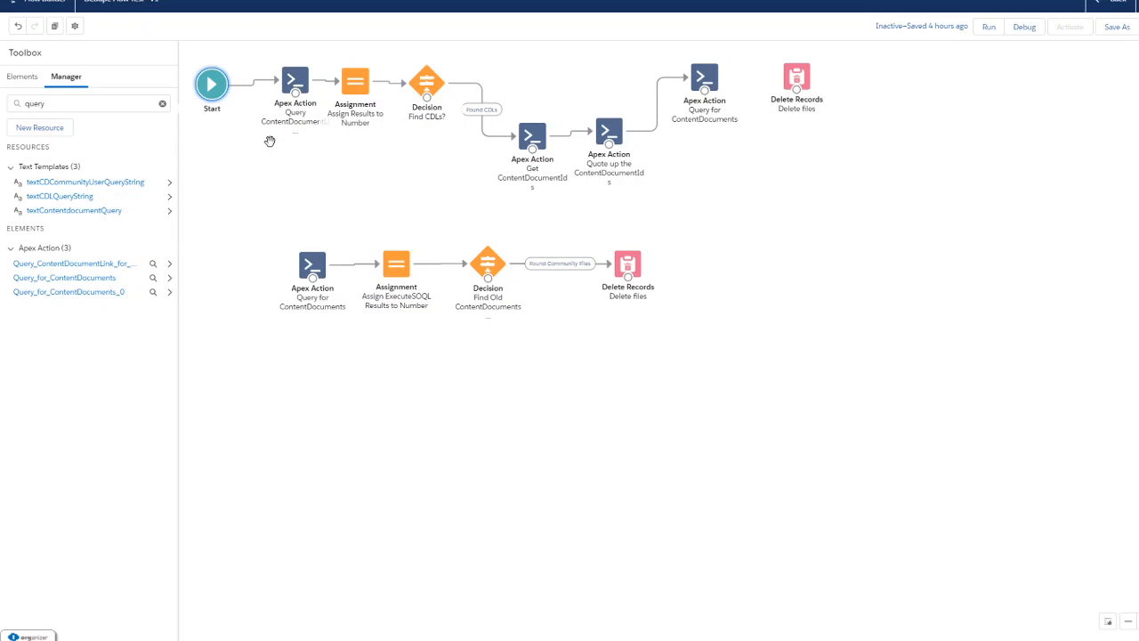
Review the object, soqlQuery input and output collection of the Query ContentDocumentLink for Account Files action without editing it
{"action": "double_click", "coordinate": [296, 80]}
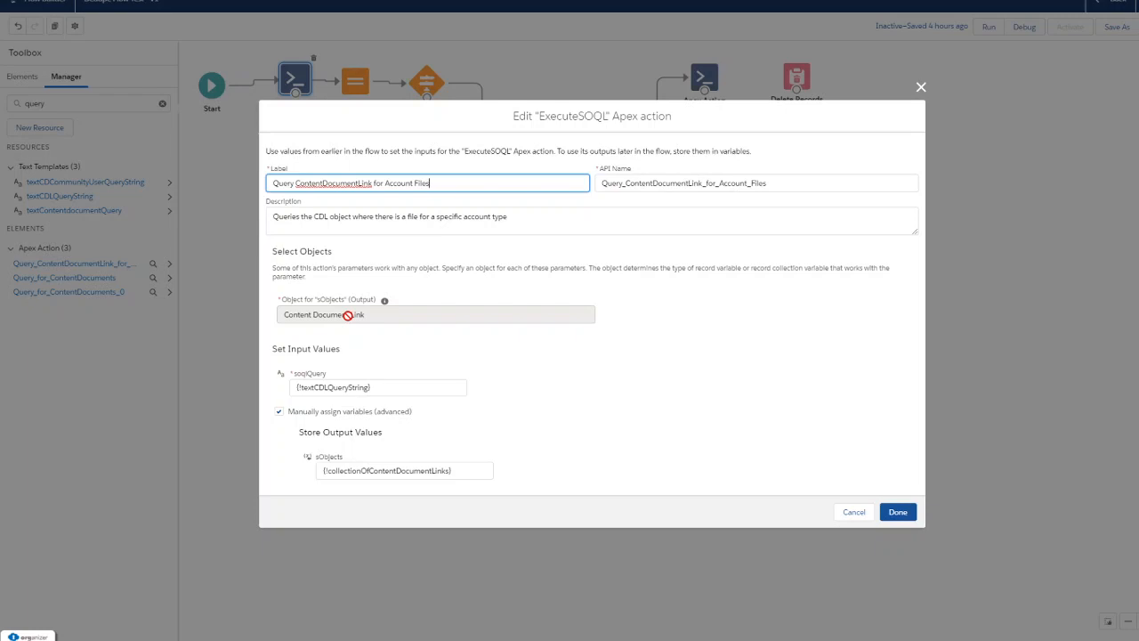
{"action": "left_click", "coordinate": [373, 387]}
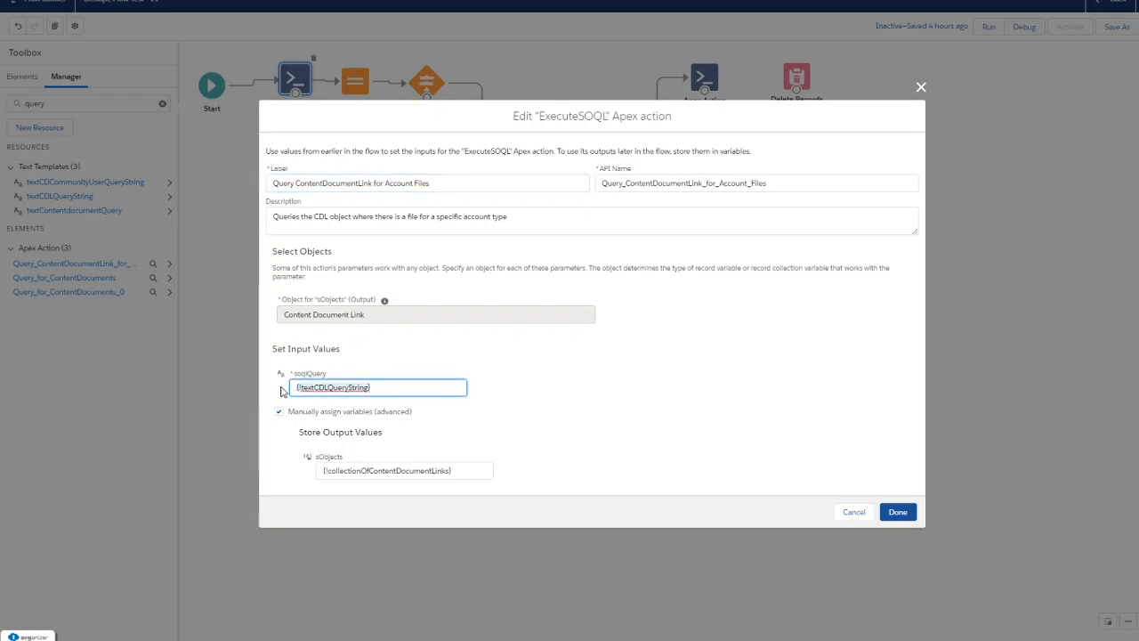
{"action": "left_click", "coordinate": [854, 514]}
Open the textCDLQueryString text template and examine the selected field and source object in its query
{"action": "left_click", "coordinate": [74, 197]}
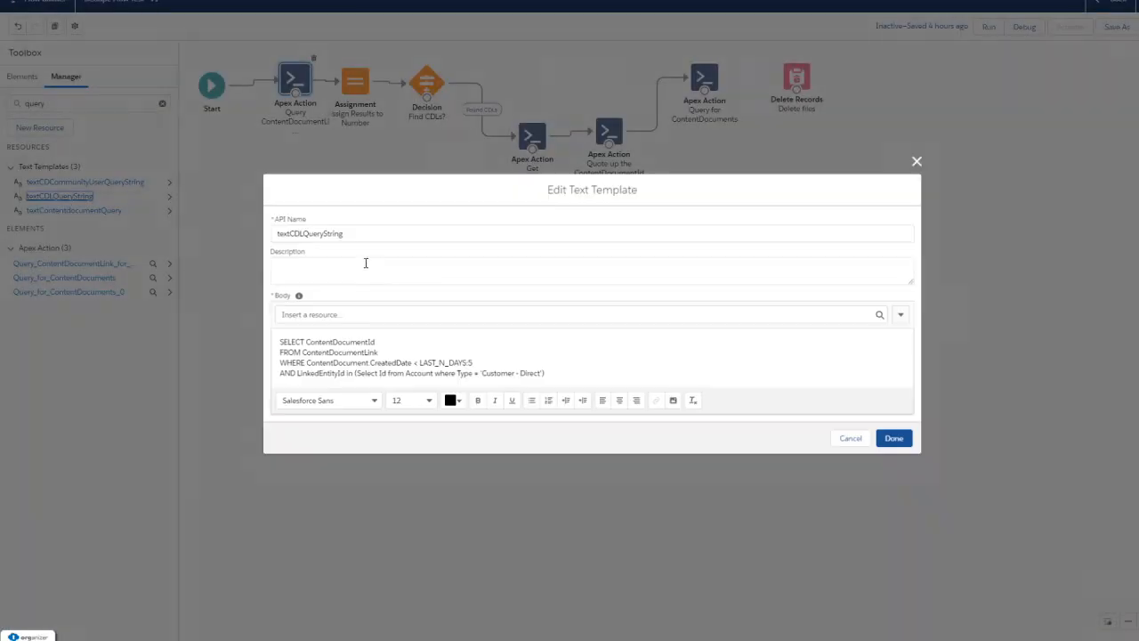
{"action": "left_click", "coordinate": [342, 345]}
{"action": "double_click", "coordinate": [340, 342]}
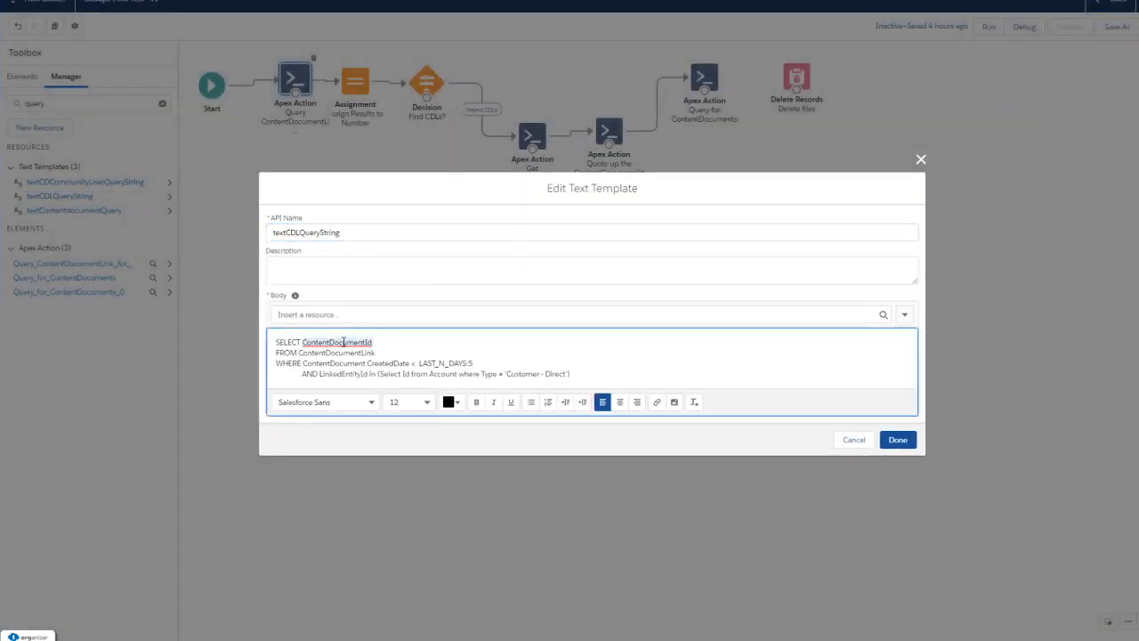
{"action": "double_click", "coordinate": [349, 353]}
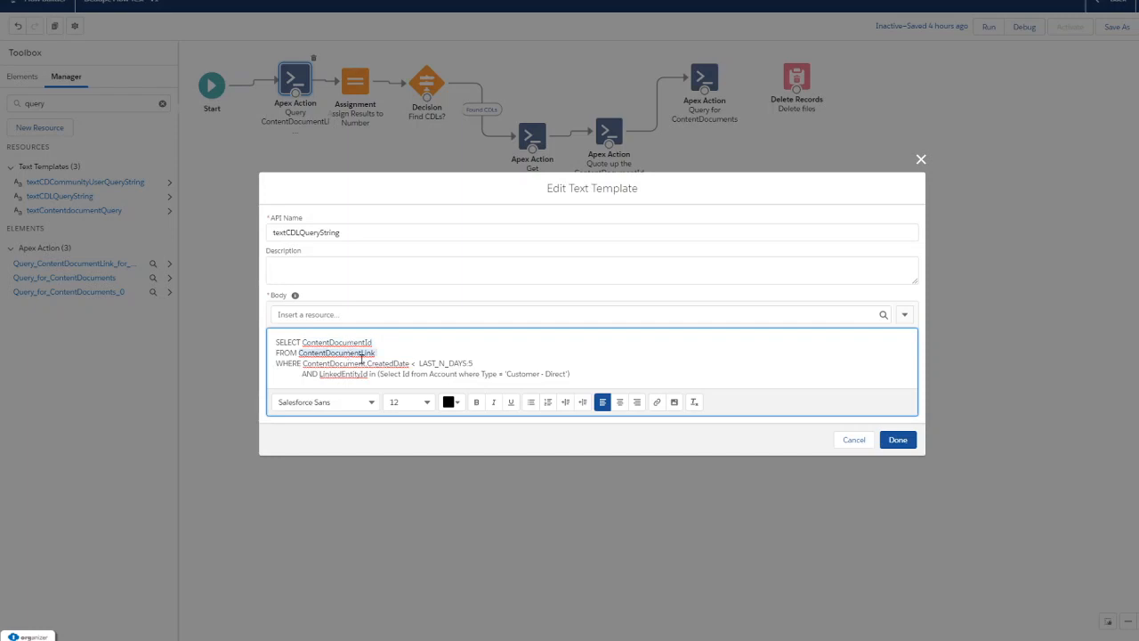
{"action": "double_click", "coordinate": [355, 344]}
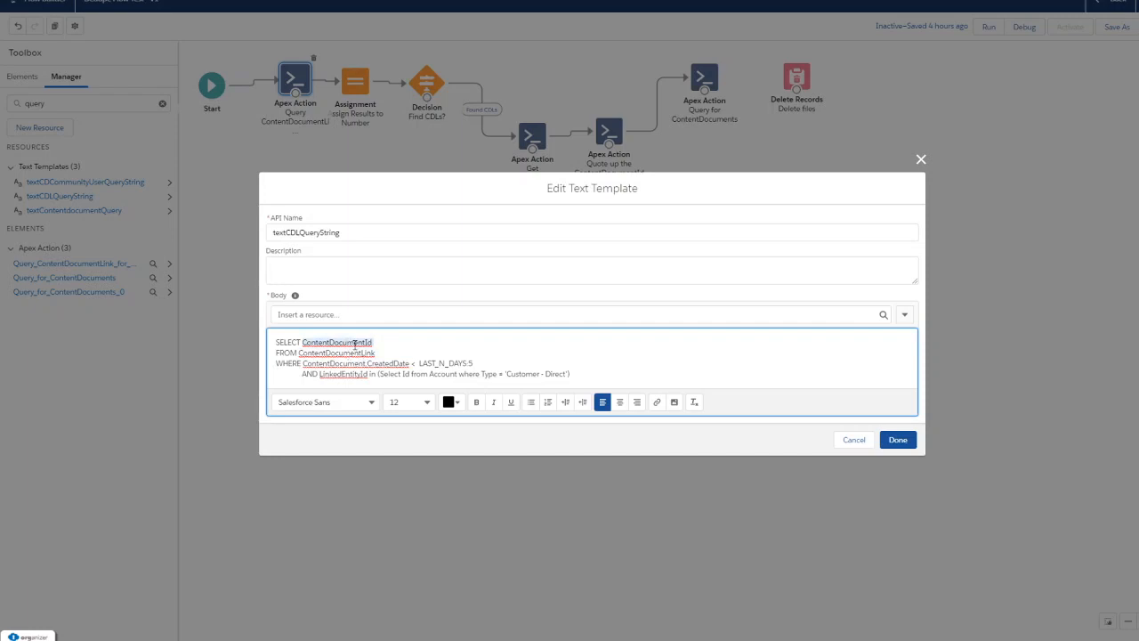
{"action": "double_click", "coordinate": [350, 353]}
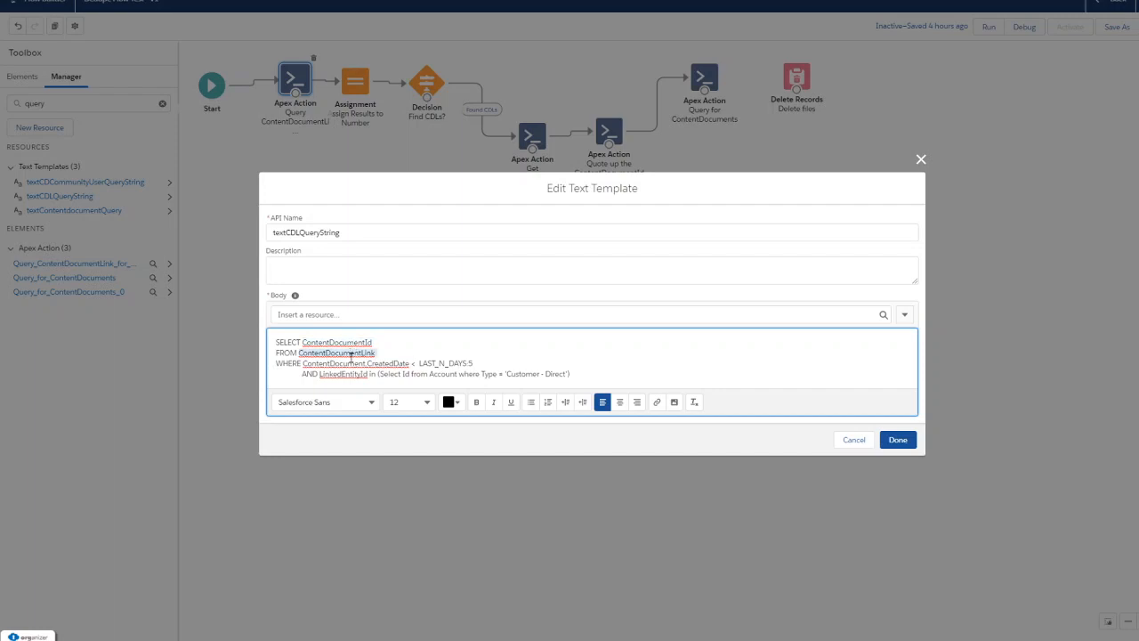
Examine the query's created-date filter and the LinkedEntityId subquery on Account, leaving the text template unedited
{"action": "double_click", "coordinate": [350, 363]}
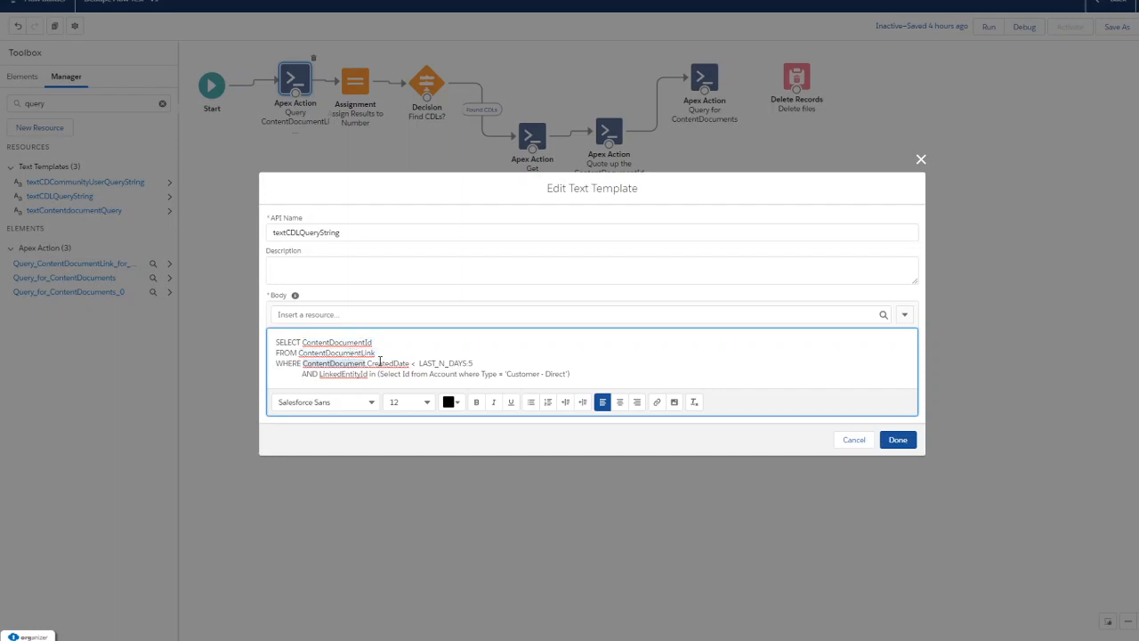
{"action": "left_click", "coordinate": [390, 363]}
{"action": "double_click", "coordinate": [472, 365]}
{"action": "triple_click", "coordinate": [368, 375]}
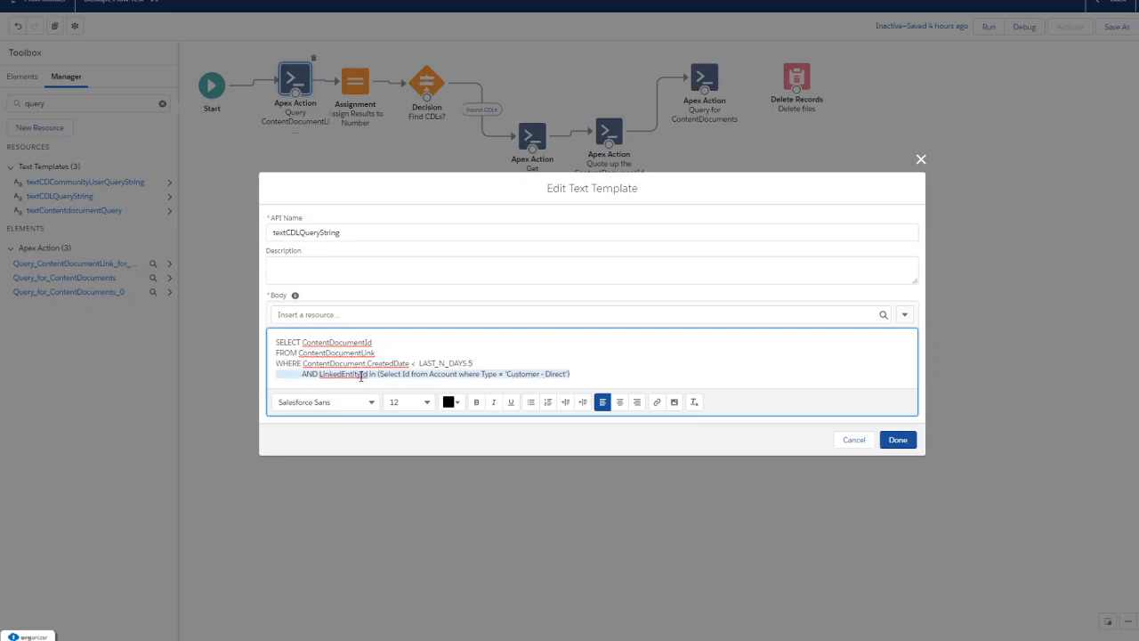
{"action": "double_click", "coordinate": [357, 375]}
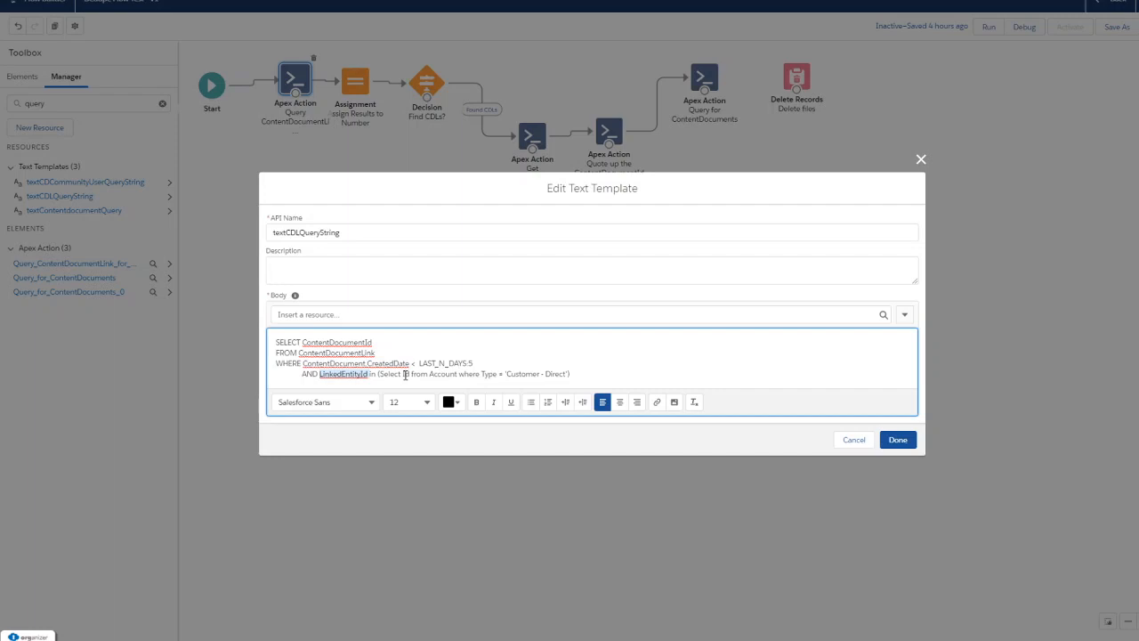
{"action": "left_click", "coordinate": [402, 374]}
{"action": "left_click_drag", "start_coordinate": [380, 375], "coordinate": [570, 376]}
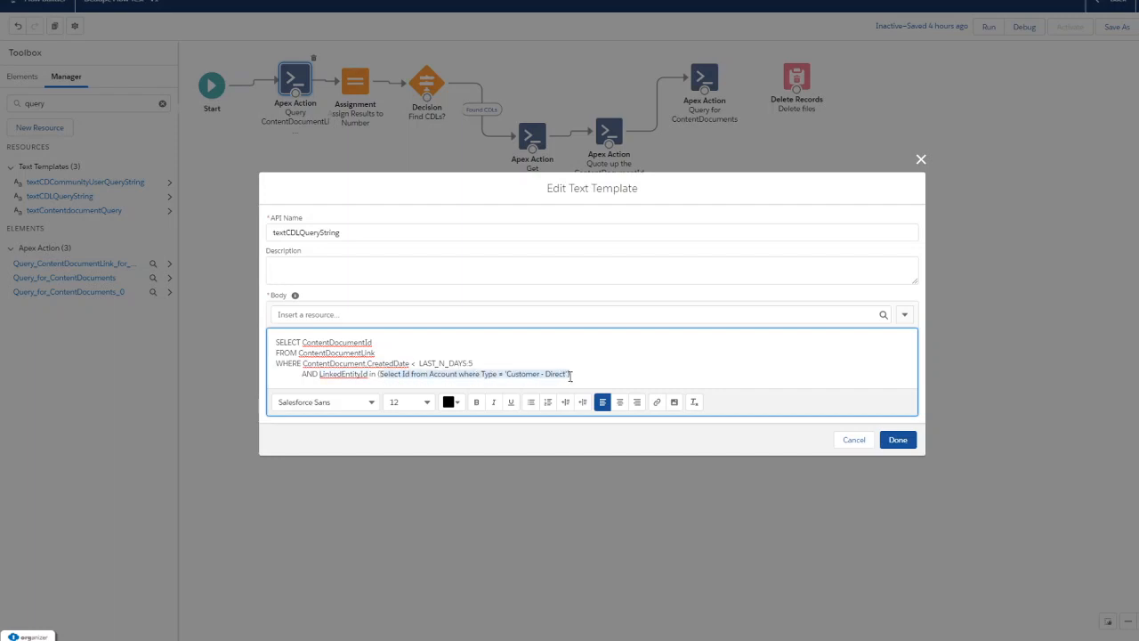
{"action": "left_click", "coordinate": [405, 373]}
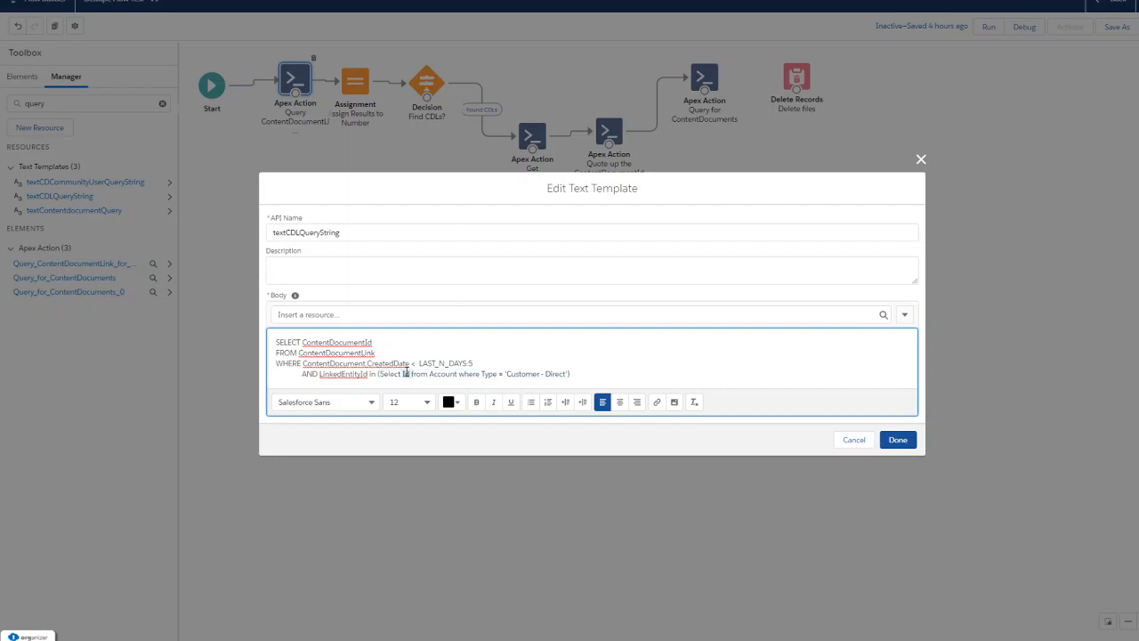
{"action": "left_click", "coordinate": [356, 373]}
{"action": "left_click", "coordinate": [854, 440]}
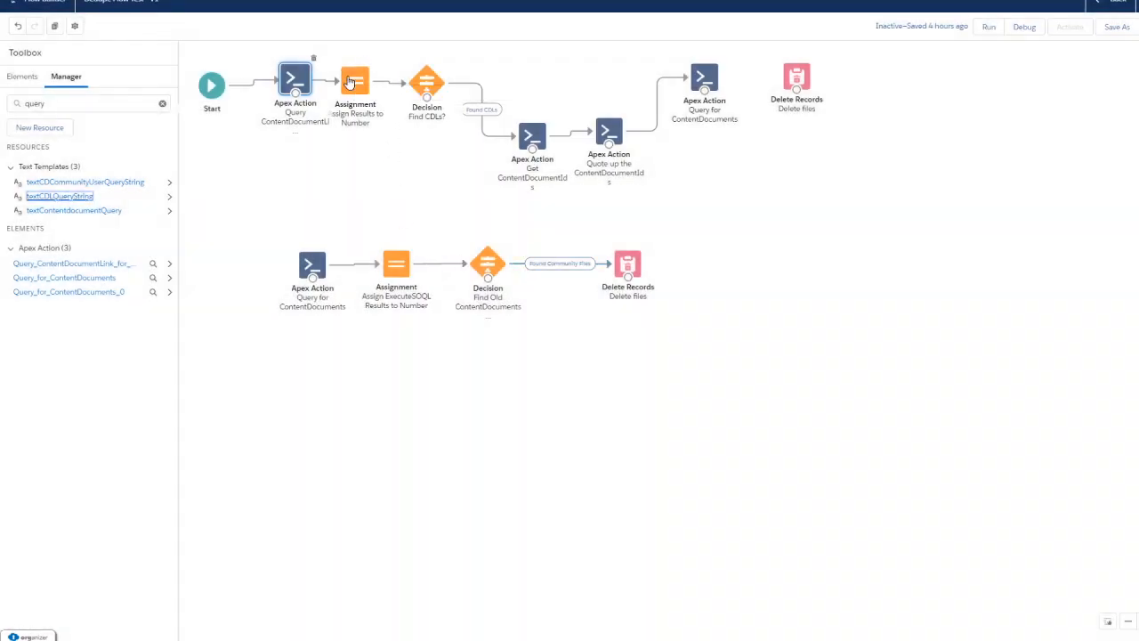
Review the Assign Results to Number assignment and the Found CDLs outcome condition of the Find CDLs? decision without editing them
{"action": "double_click", "coordinate": [349, 82]}
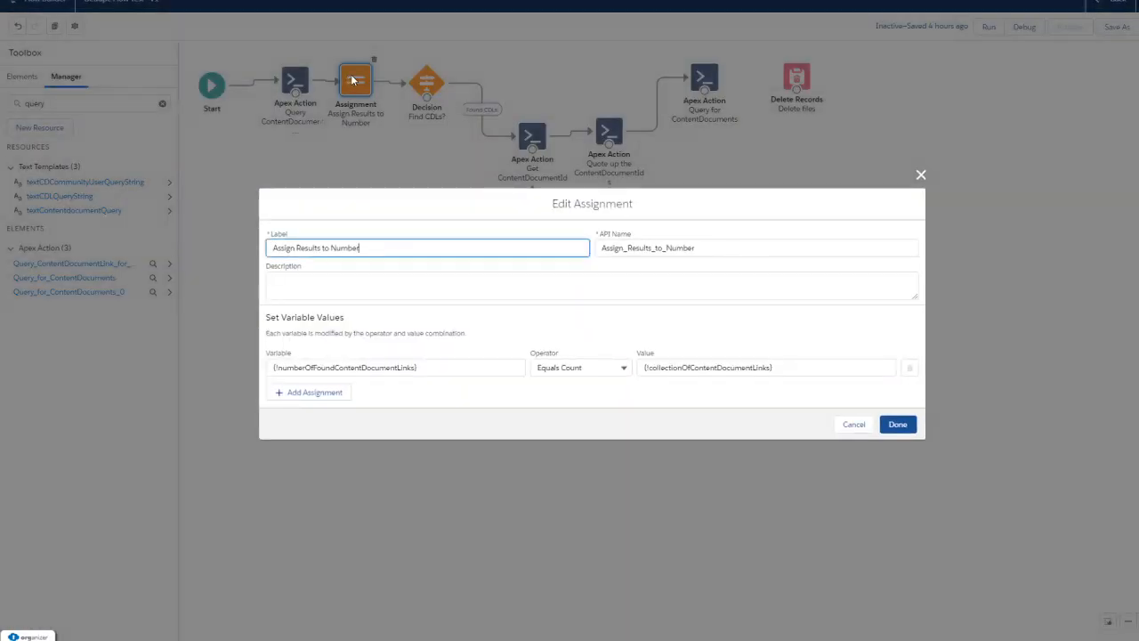
{"action": "key", "text": "Escape"}
{"action": "double_click", "coordinate": [427, 84]}
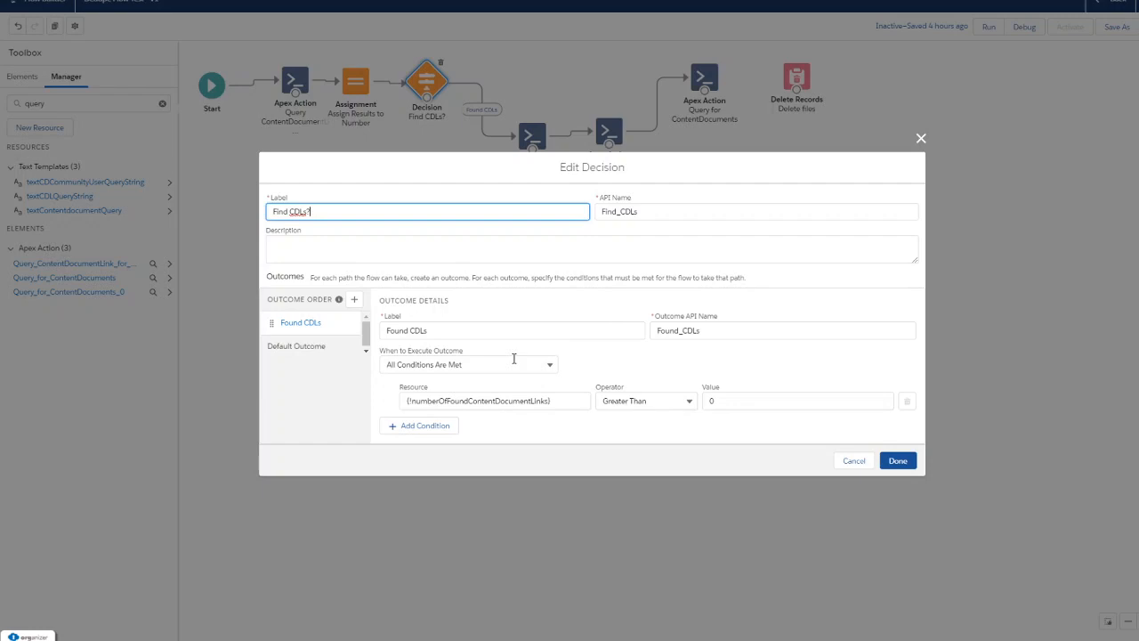
{"action": "left_click", "coordinate": [453, 331]}
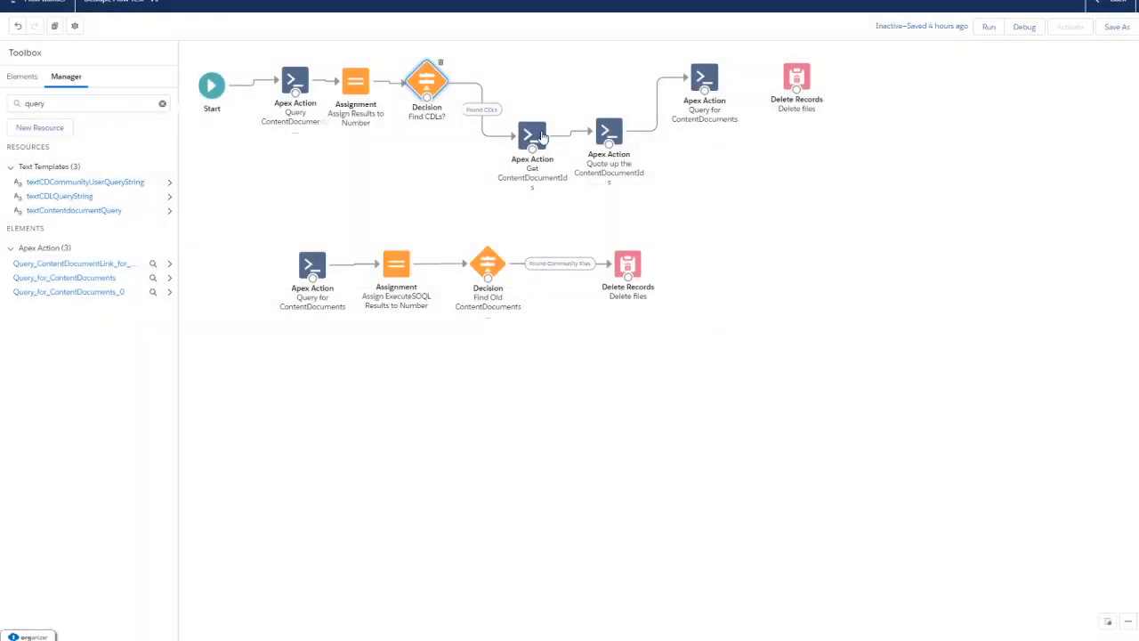
Review the fieldAPIName, inputRecordCollection, dedupeValues and fieldValueString settings of the Get ContentDocumentIds action, leaving them as they are
{"action": "double_click", "coordinate": [532, 135]}
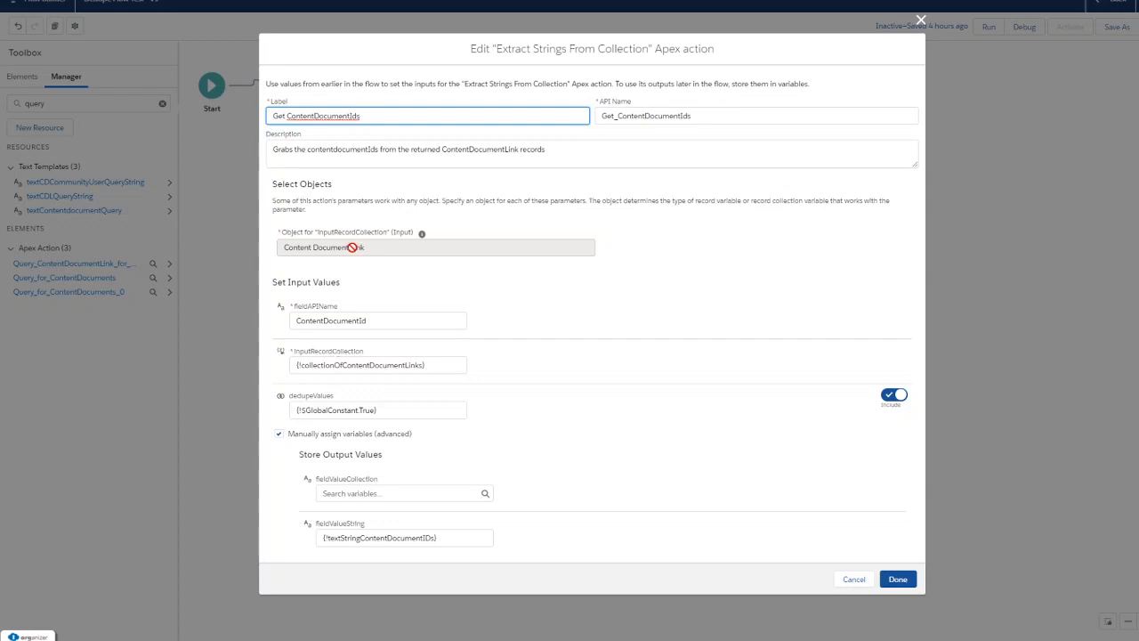
{"action": "left_click", "coordinate": [343, 317]}
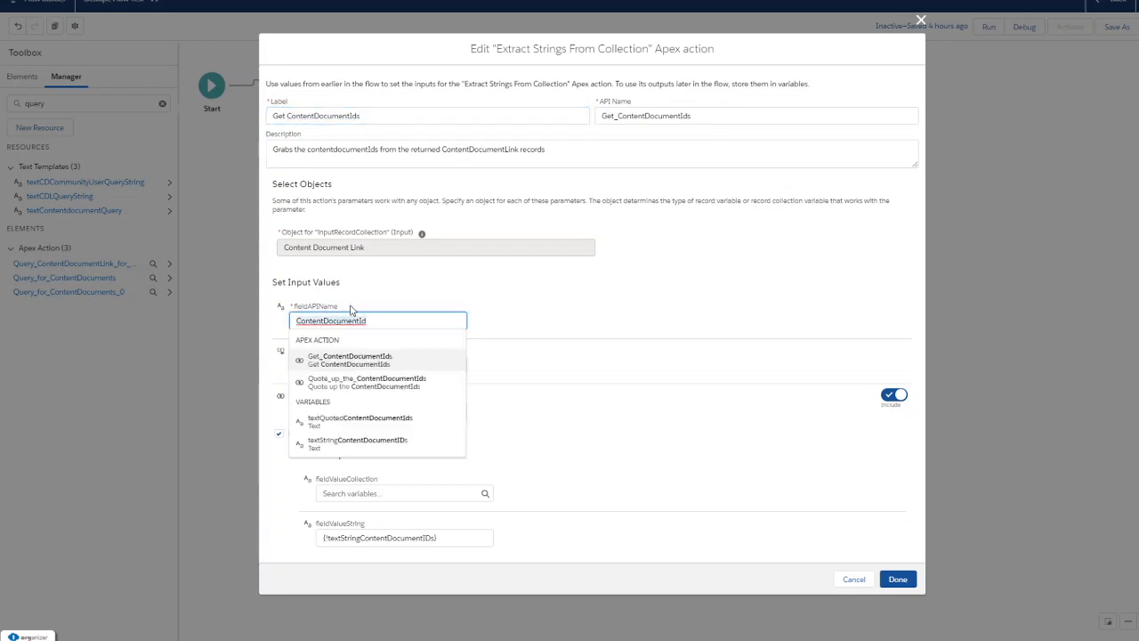
{"action": "left_click", "coordinate": [387, 286]}
{"action": "left_click", "coordinate": [359, 362]}
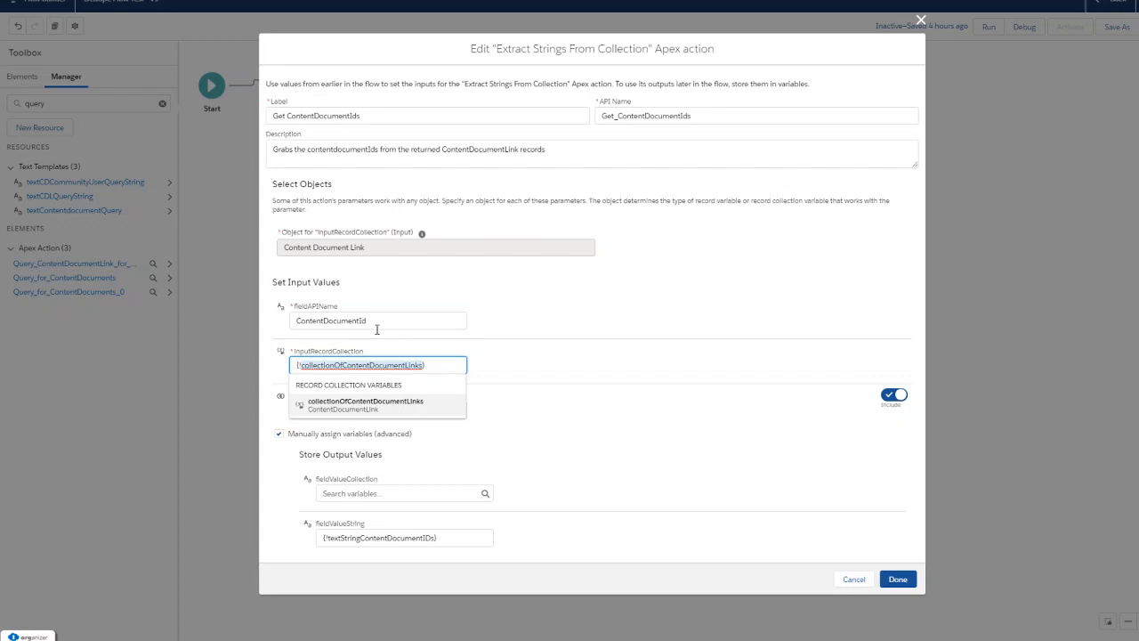
{"action": "left_click", "coordinate": [443, 335]}
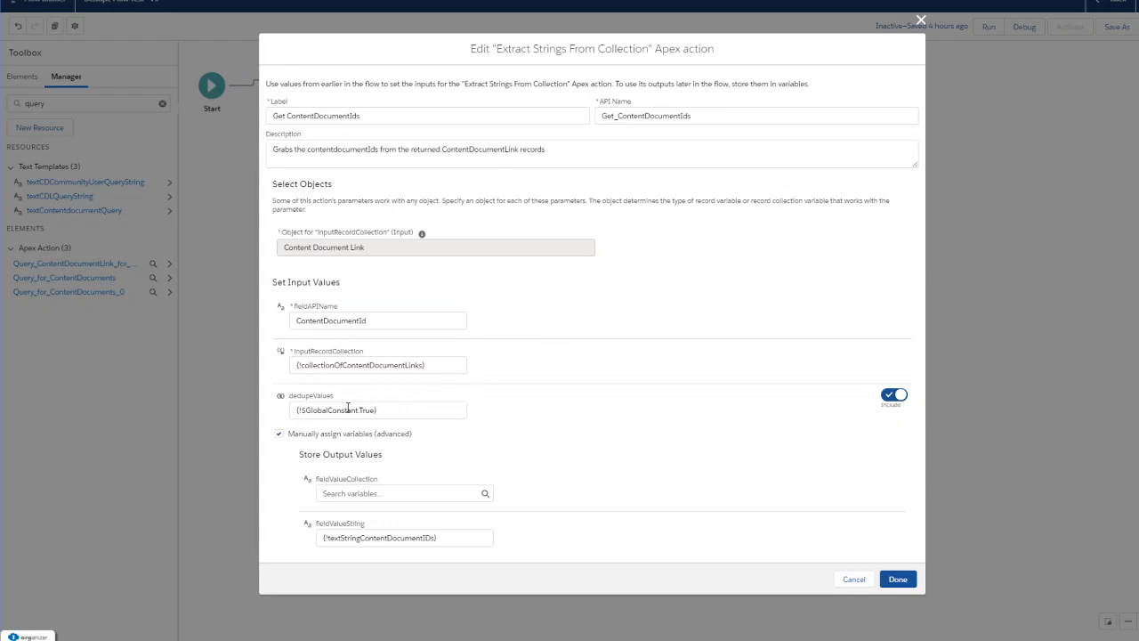
{"action": "double_click", "coordinate": [395, 536]}
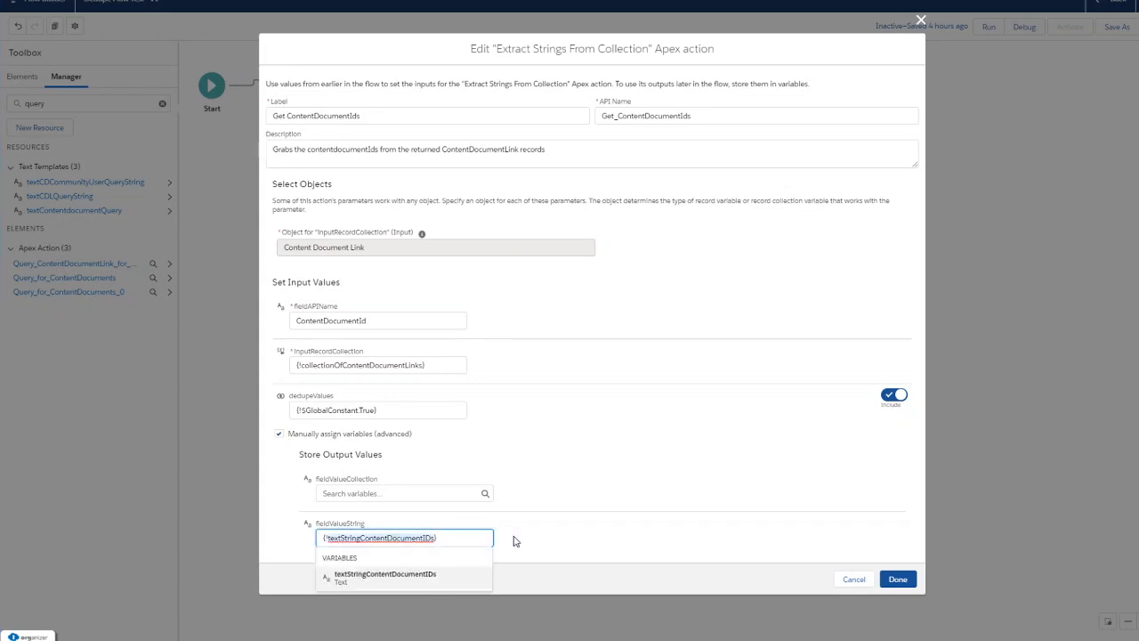
{"action": "left_click", "coordinate": [897, 579]}
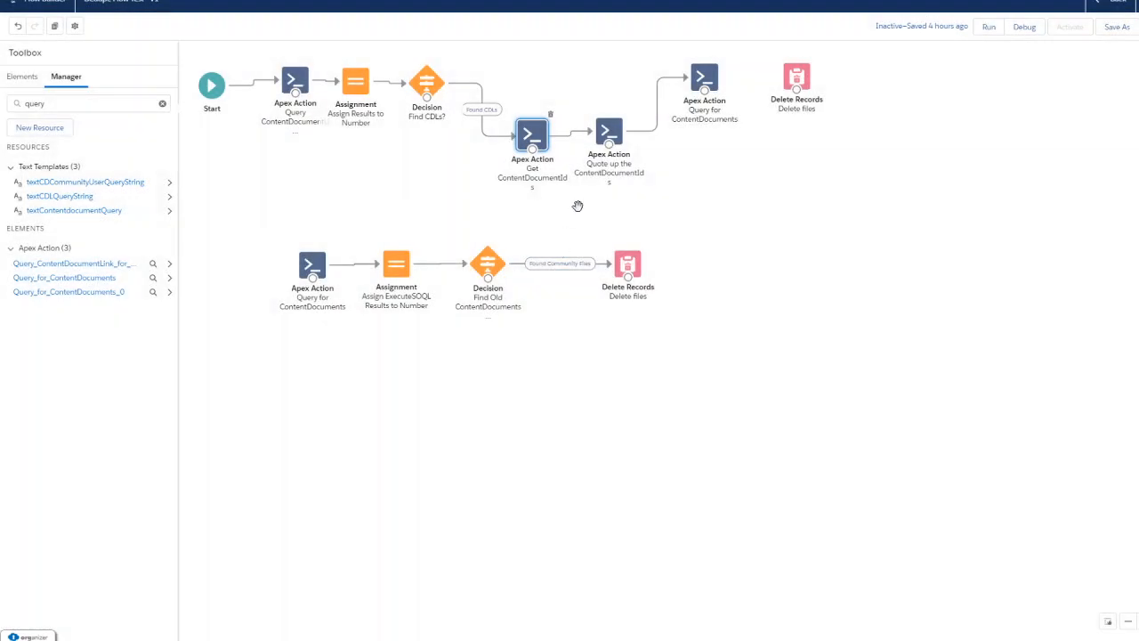
Review the fieldString input and output variables of the Quote up the ContentDocumentIds action without editing it
{"action": "double_click", "coordinate": [620, 133]}
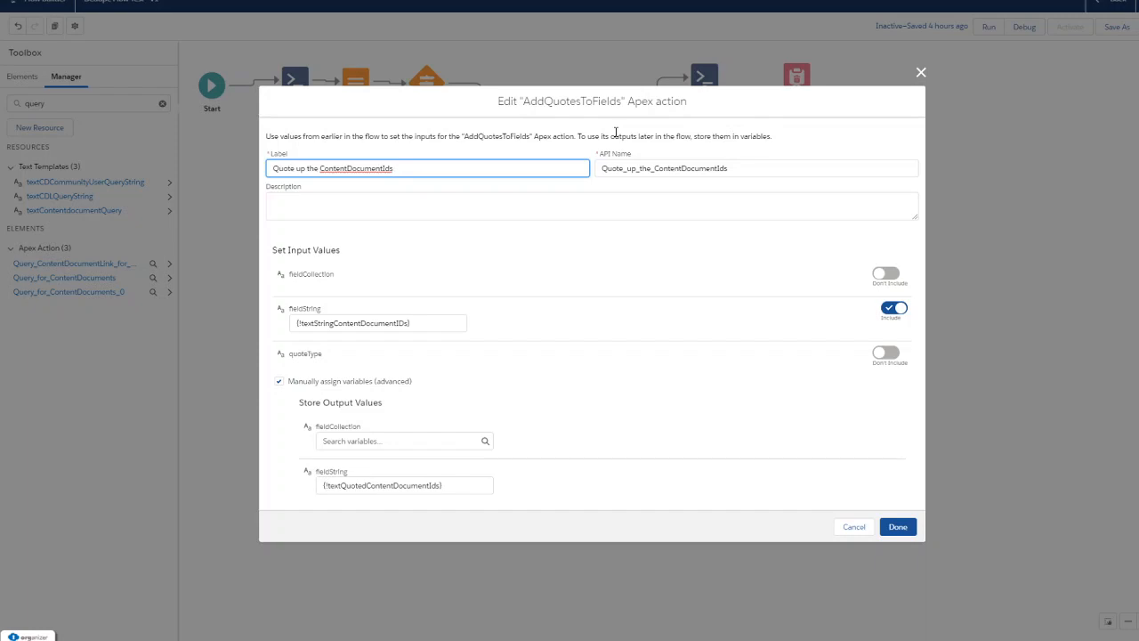
{"action": "left_click", "coordinate": [350, 320]}
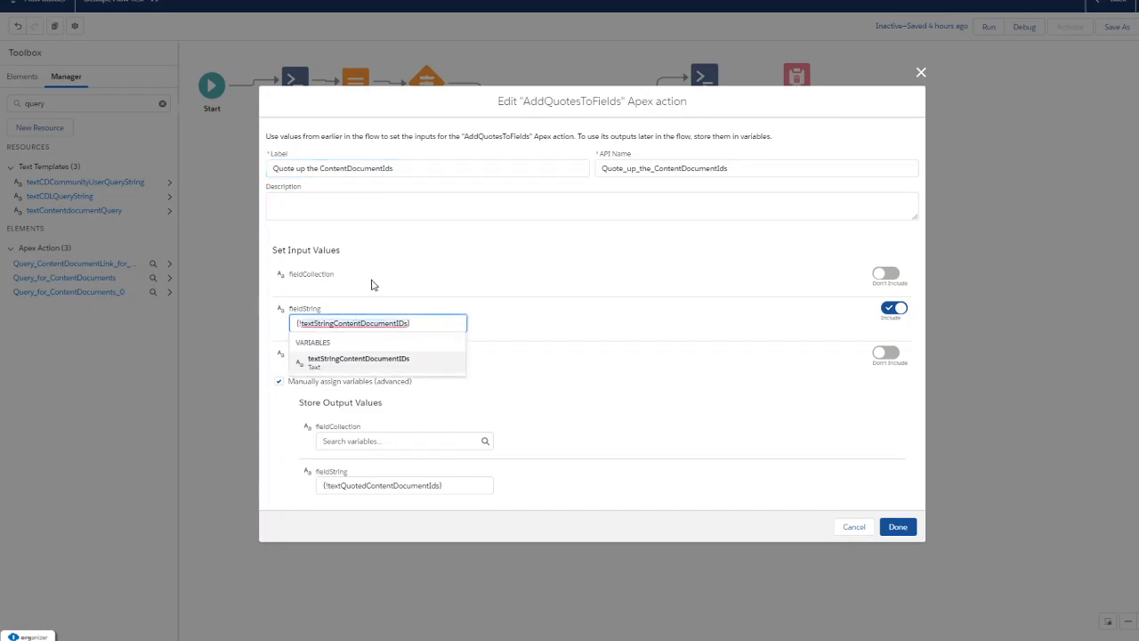
{"action": "left_click", "coordinate": [374, 286]}
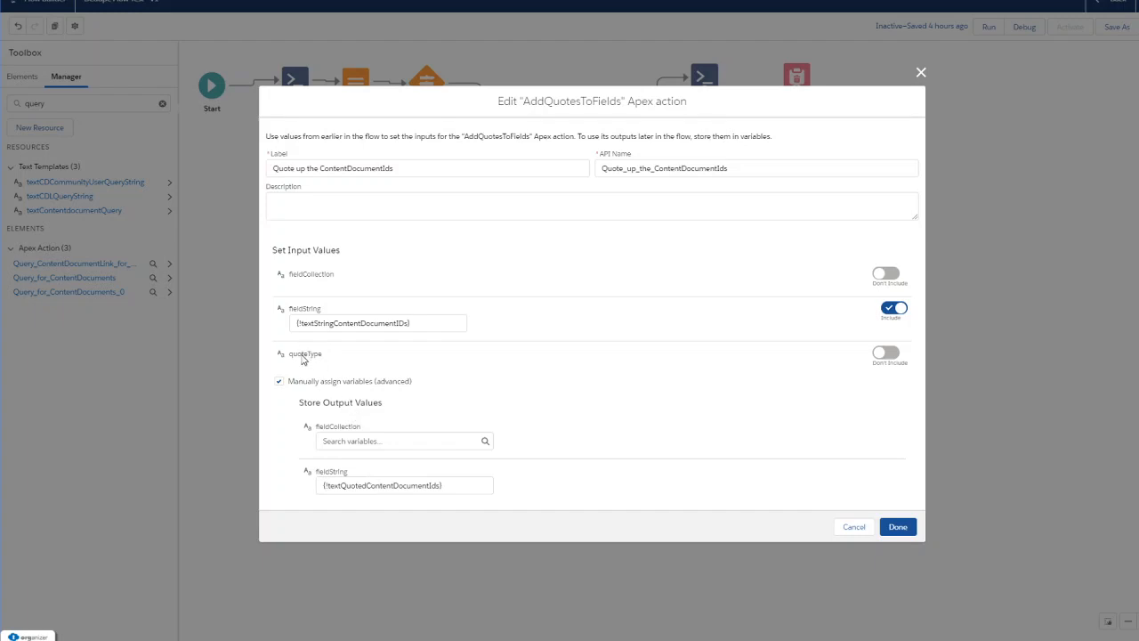
{"action": "left_click", "coordinate": [362, 485]}
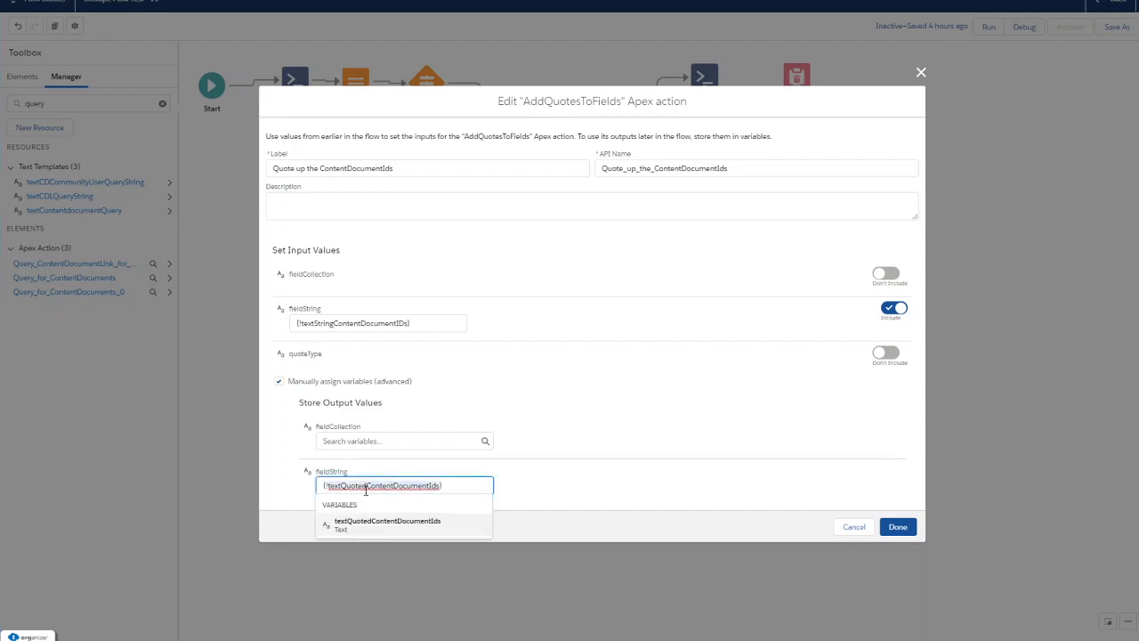
{"action": "left_click", "coordinate": [656, 508]}
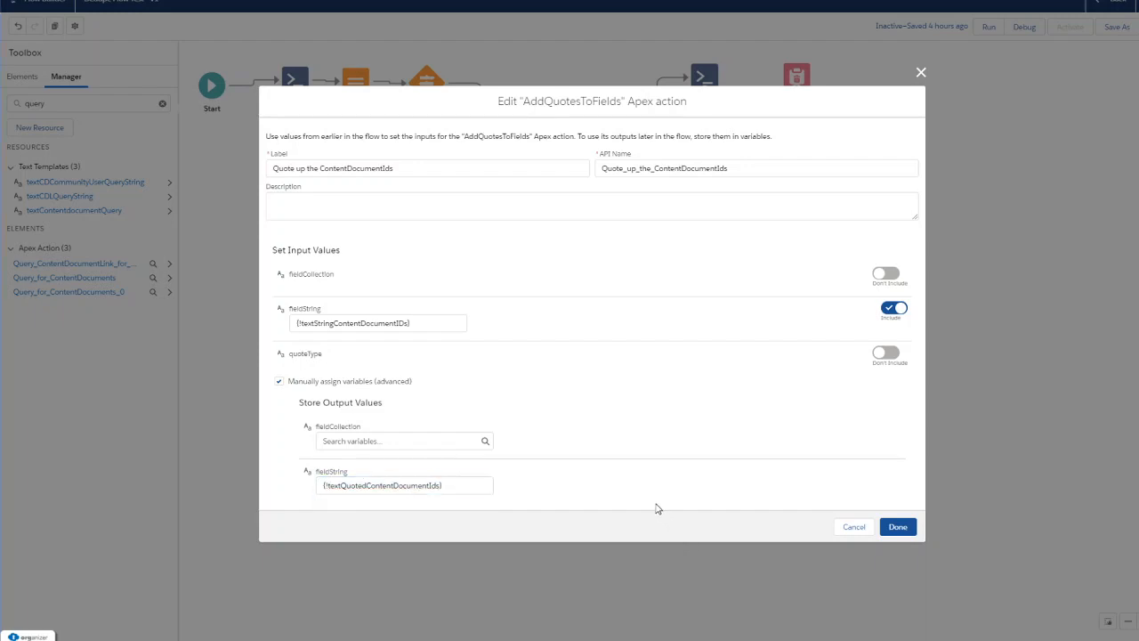
{"action": "left_click", "coordinate": [847, 531]}
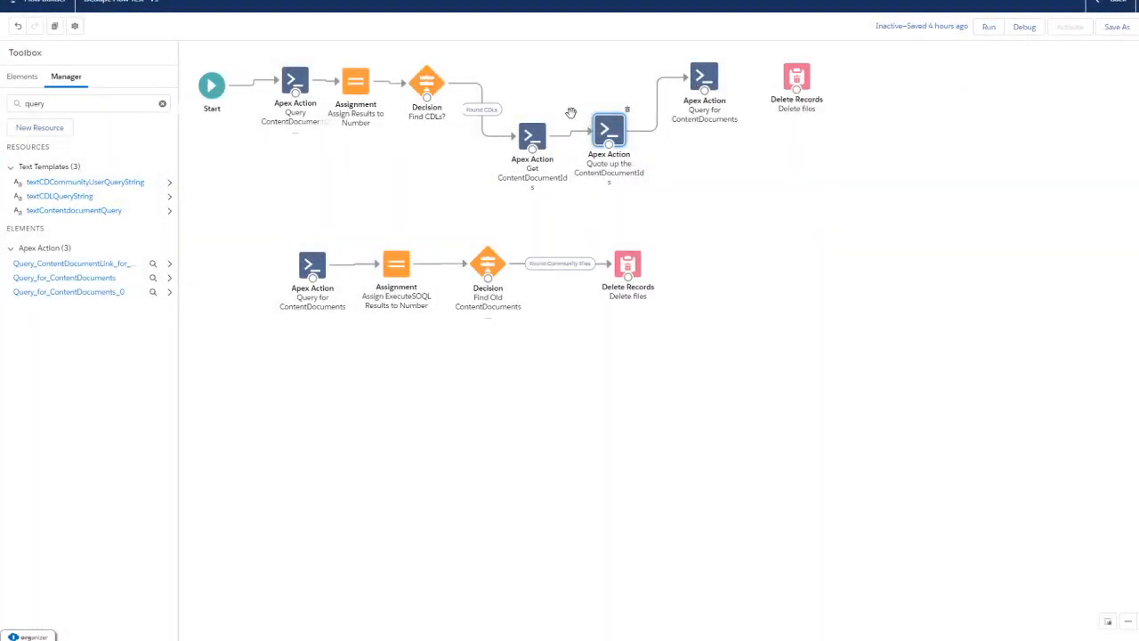
Open the textContentdocumentQuery text template and examine its selected field and the quoted-ID filter, leaving it unedited
{"action": "left_click", "coordinate": [701, 80]}
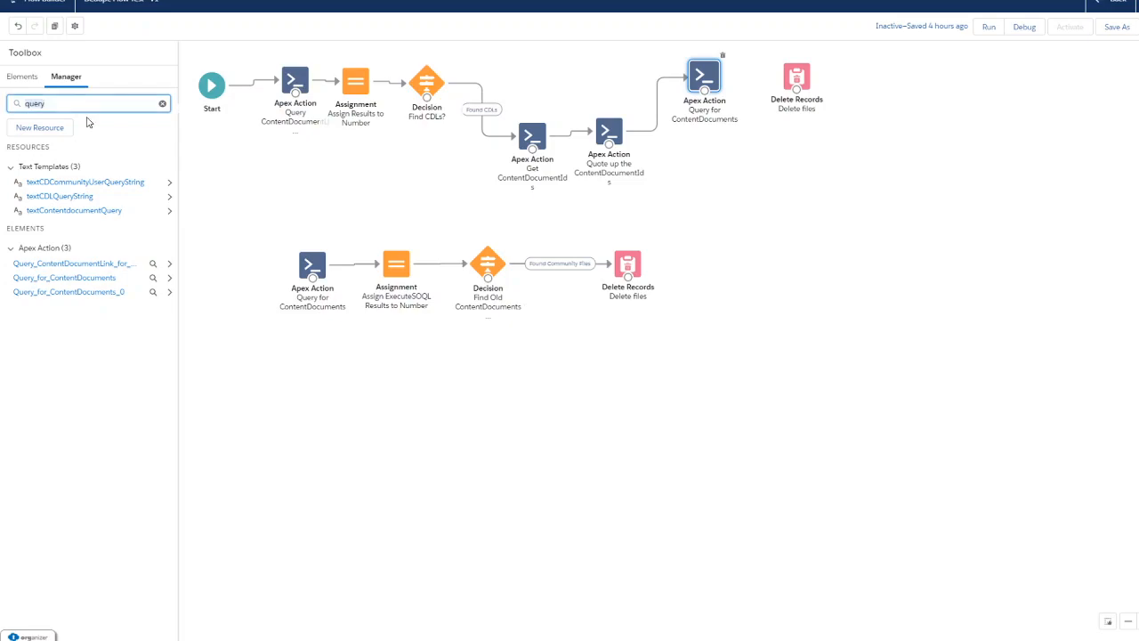
{"action": "left_click", "coordinate": [92, 210]}
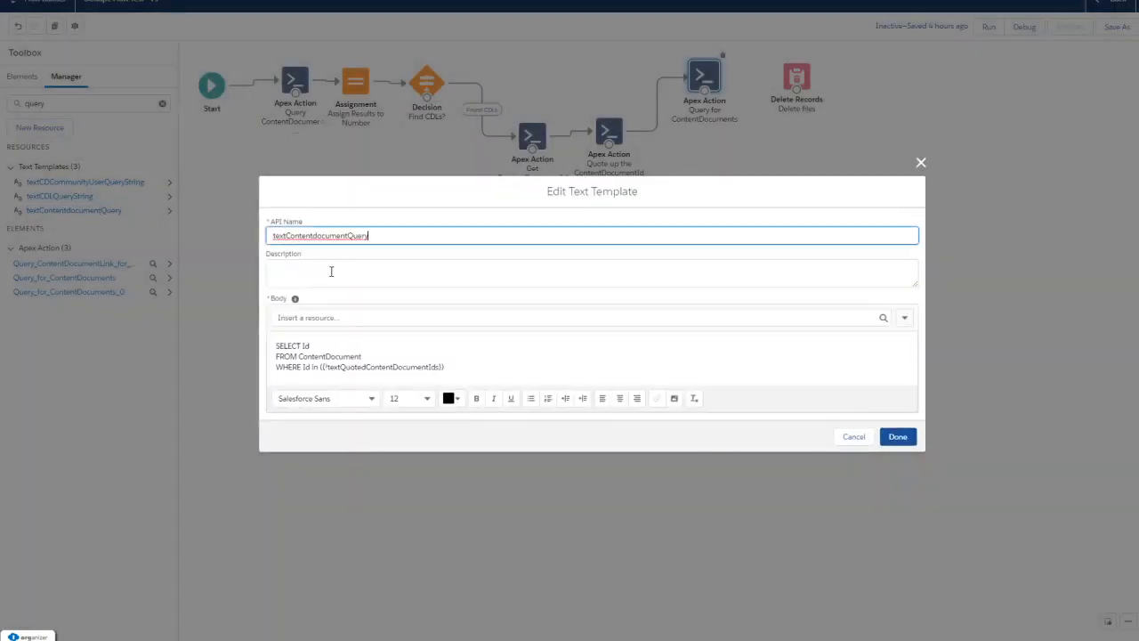
{"action": "left_click", "coordinate": [304, 347]}
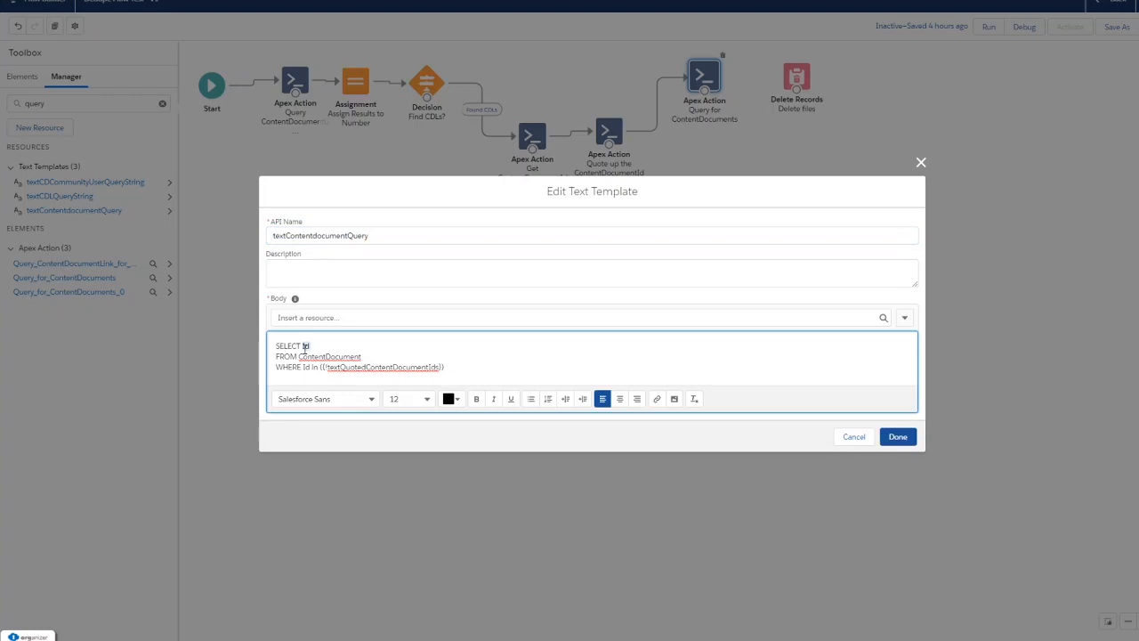
{"action": "double_click", "coordinate": [306, 367]}
{"action": "left_click_drag", "start_coordinate": [326, 366], "coordinate": [435, 372]}
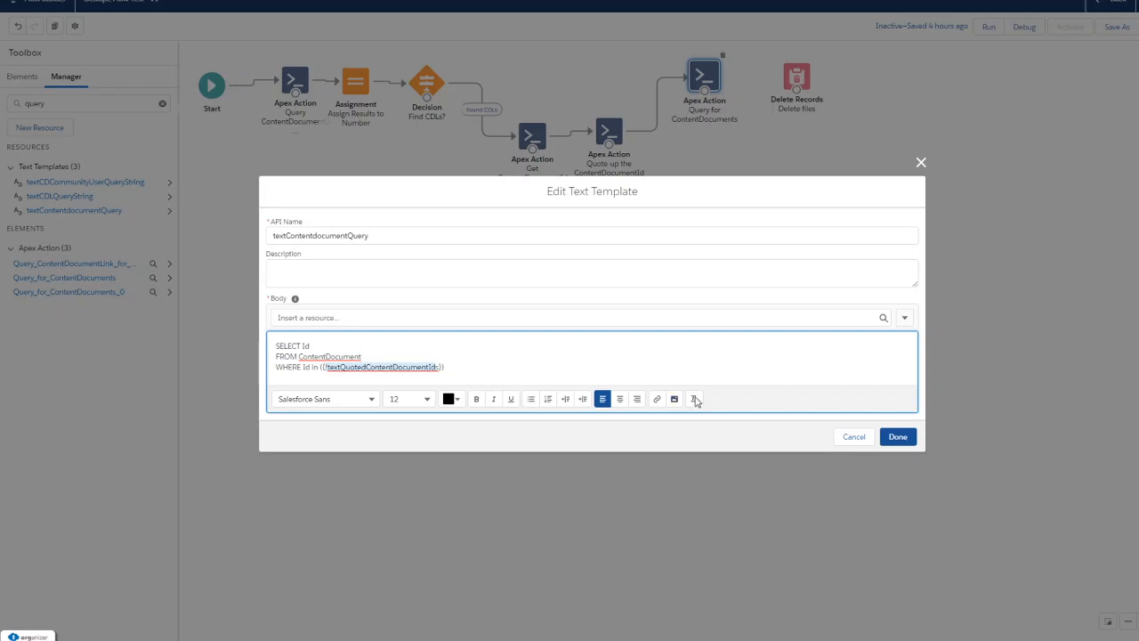
{"action": "left_click", "coordinate": [856, 436]}
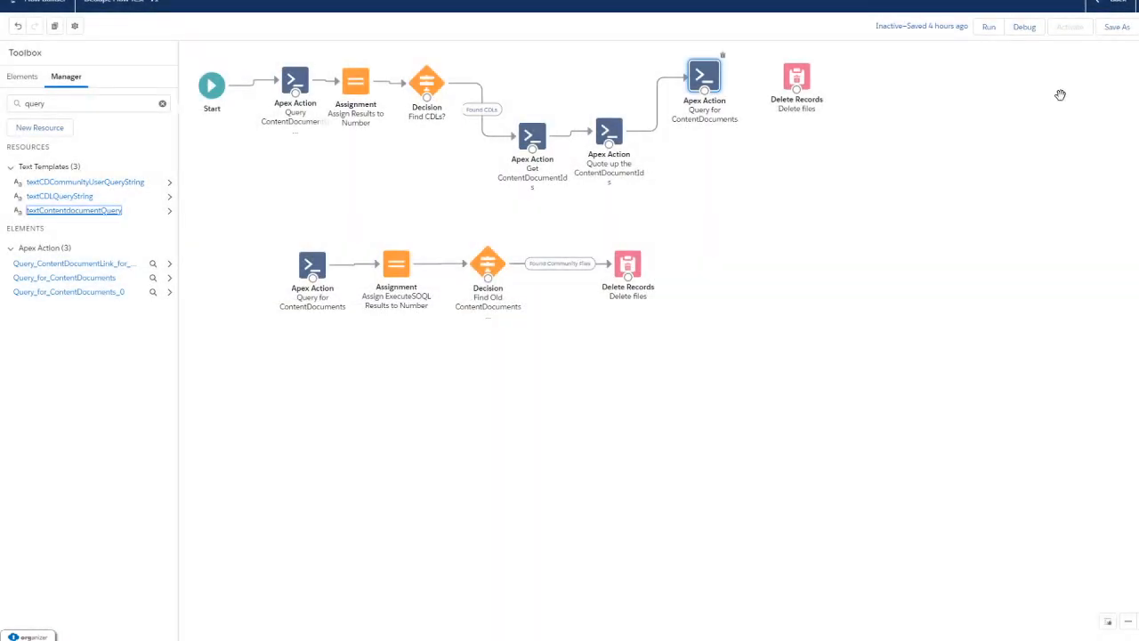
Debug the flow with the default options and all input variables left blank
{"action": "left_click", "coordinate": [1029, 27]}
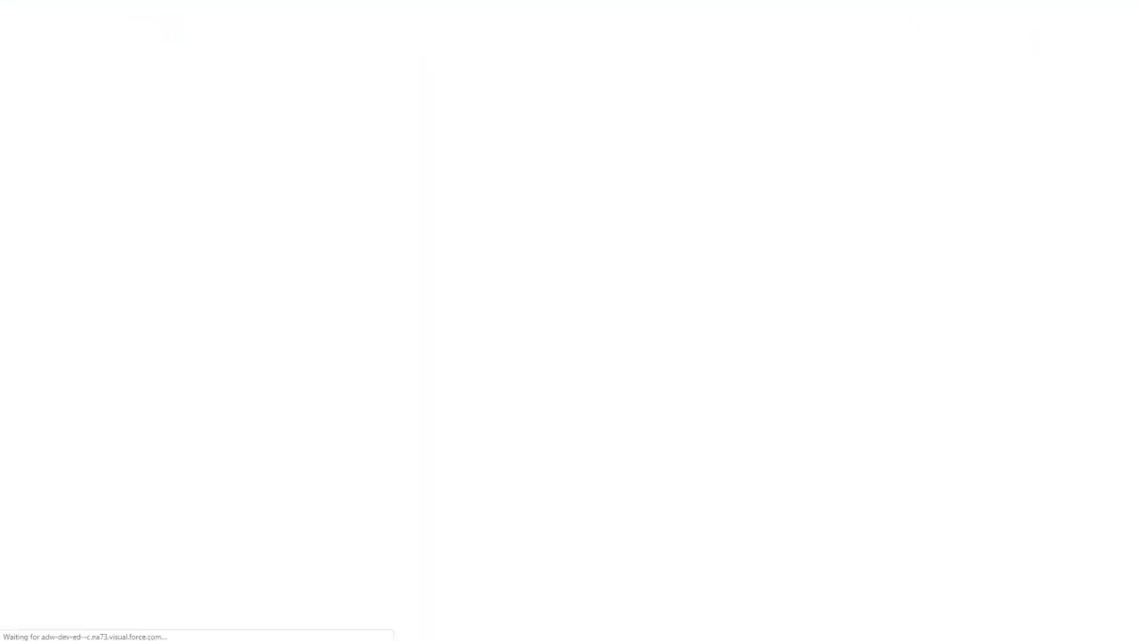
{"action": "left_click", "coordinate": [1024, 27]}
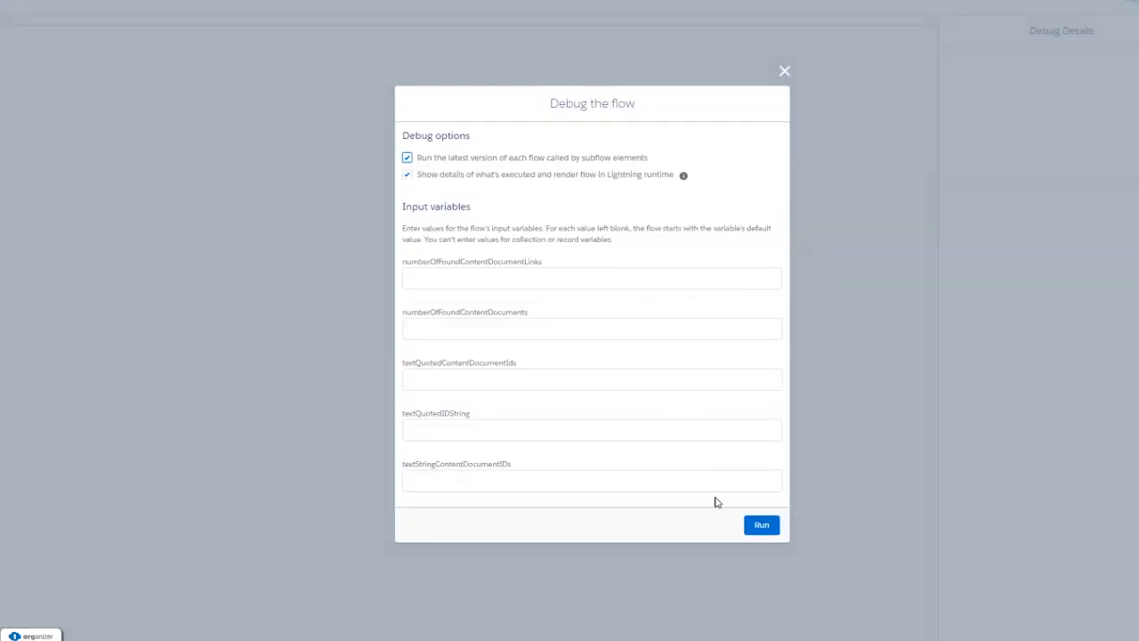
{"action": "left_click", "coordinate": [762, 524]}
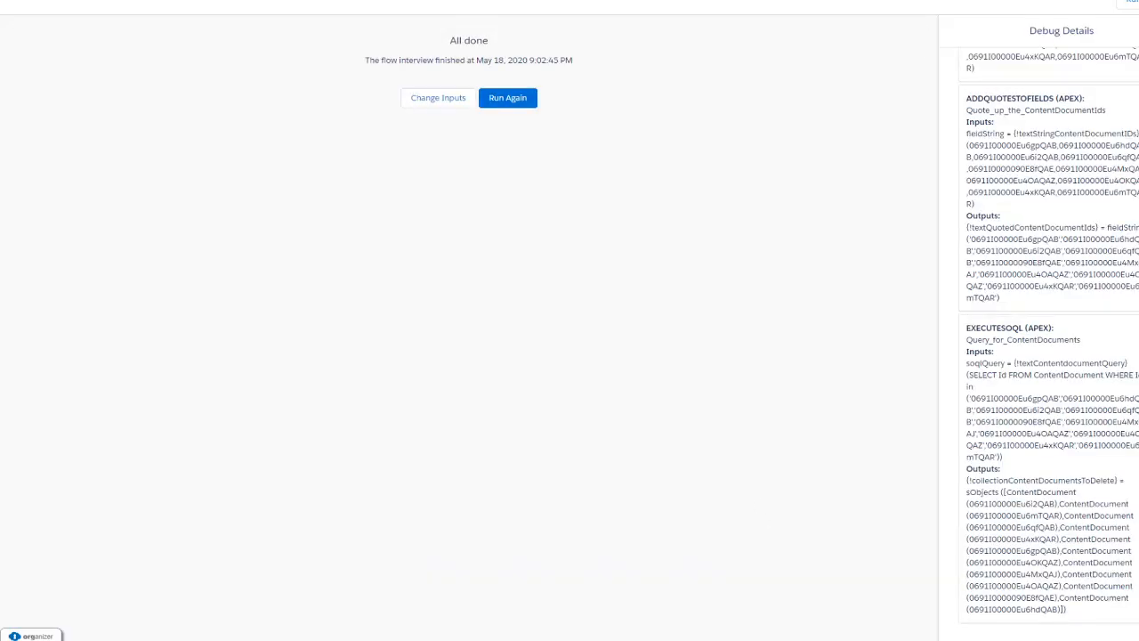
Examine the debug details for the record-count assignment, the Find_CDLs decision and the Get_ContentDocumentIds inputs and outputs
{"action": "scroll", "coordinate": [1048, 343], "scroll_direction": "up", "scroll_amount": 7}
{"action": "scroll", "coordinate": [1048, 344], "scroll_direction": "down", "scroll_amount": 1}
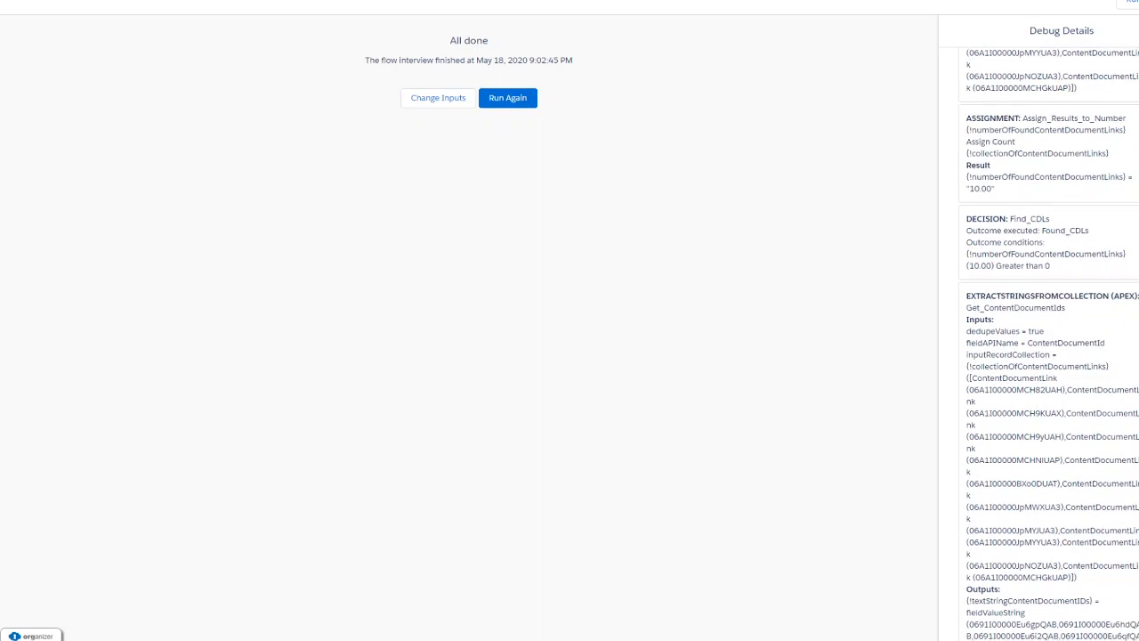
{"action": "left_click_drag", "start_coordinate": [1032, 181], "coordinate": [967, 154]}
{"action": "scroll", "coordinate": [1011, 254], "scroll_direction": "down", "scroll_amount": 2}
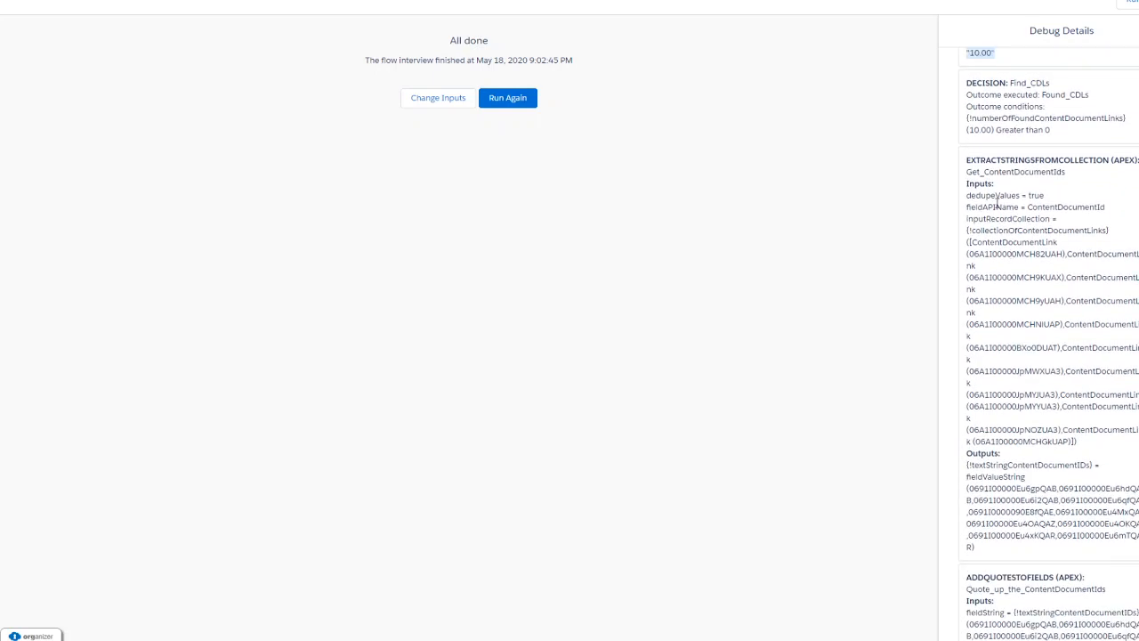
{"action": "left_click_drag", "start_coordinate": [995, 206], "coordinate": [1047, 330]}
{"action": "scroll", "coordinate": [1039, 407], "scroll_direction": "down", "scroll_amount": 2}
{"action": "scroll", "coordinate": [1006, 372], "scroll_direction": "down", "scroll_amount": 1}
{"action": "scroll", "coordinate": [1007, 372], "scroll_direction": "down", "scroll_amount": 1}
{"action": "scroll", "coordinate": [1048, 330], "scroll_direction": "down", "scroll_amount": 1}
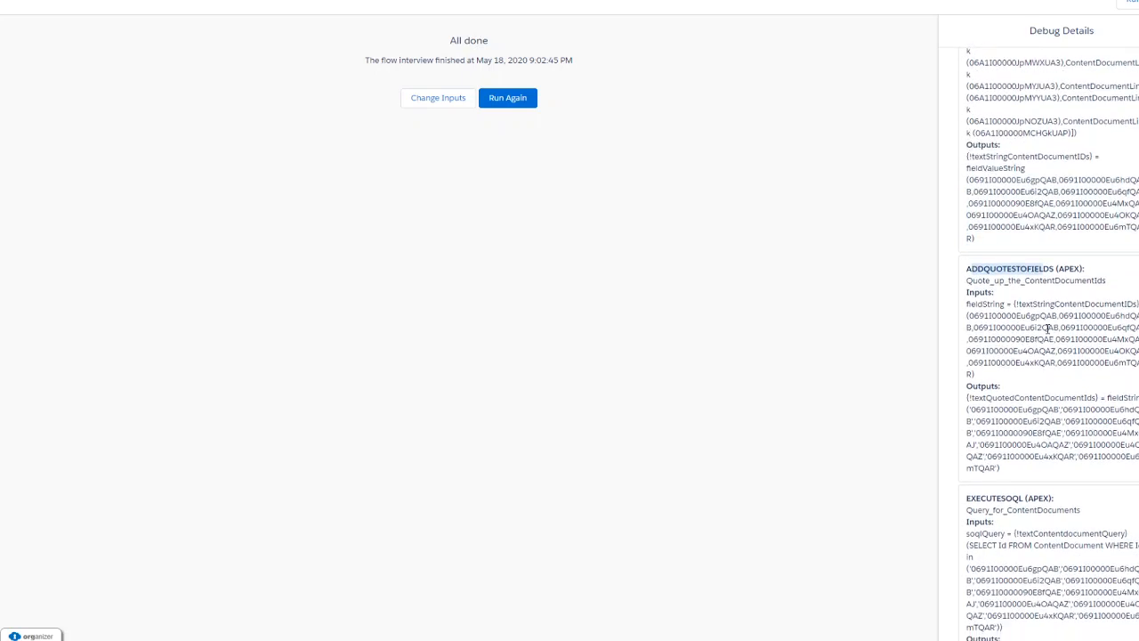
Examine the quoted ID string from AddQuotesToFields and the ExecuteSOQL query input and output collection in the debug details
{"action": "scroll", "coordinate": [1011, 381], "scroll_direction": "down", "scroll_amount": 1}
{"action": "left_click_drag", "start_coordinate": [1011, 413], "coordinate": [980, 348]}
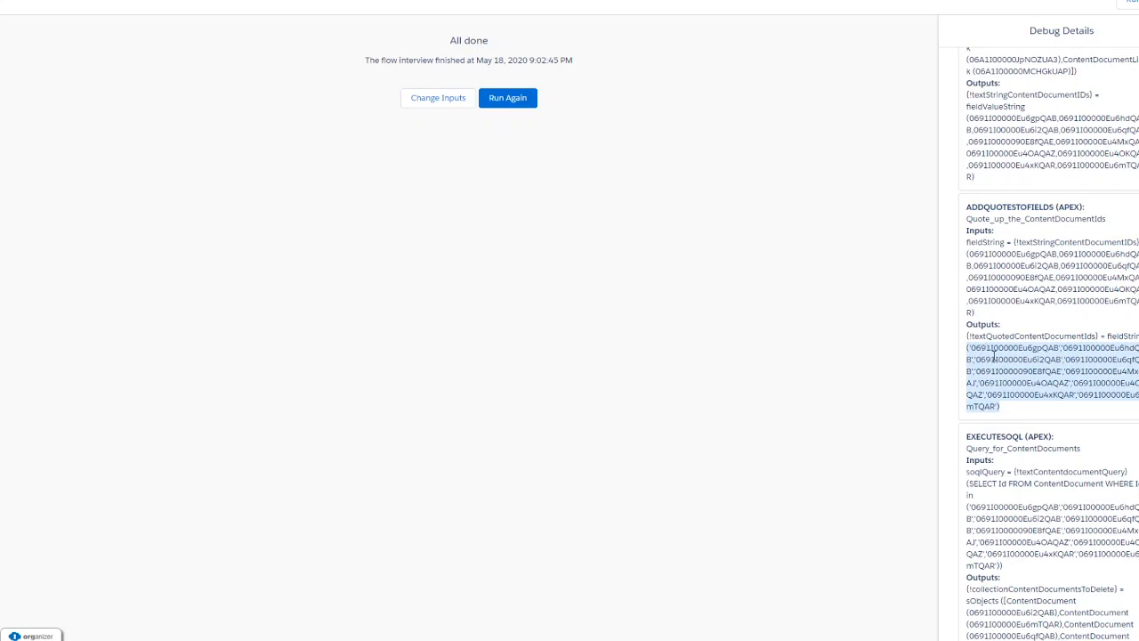
{"action": "scroll", "coordinate": [994, 355], "scroll_direction": "down", "scroll_amount": 2}
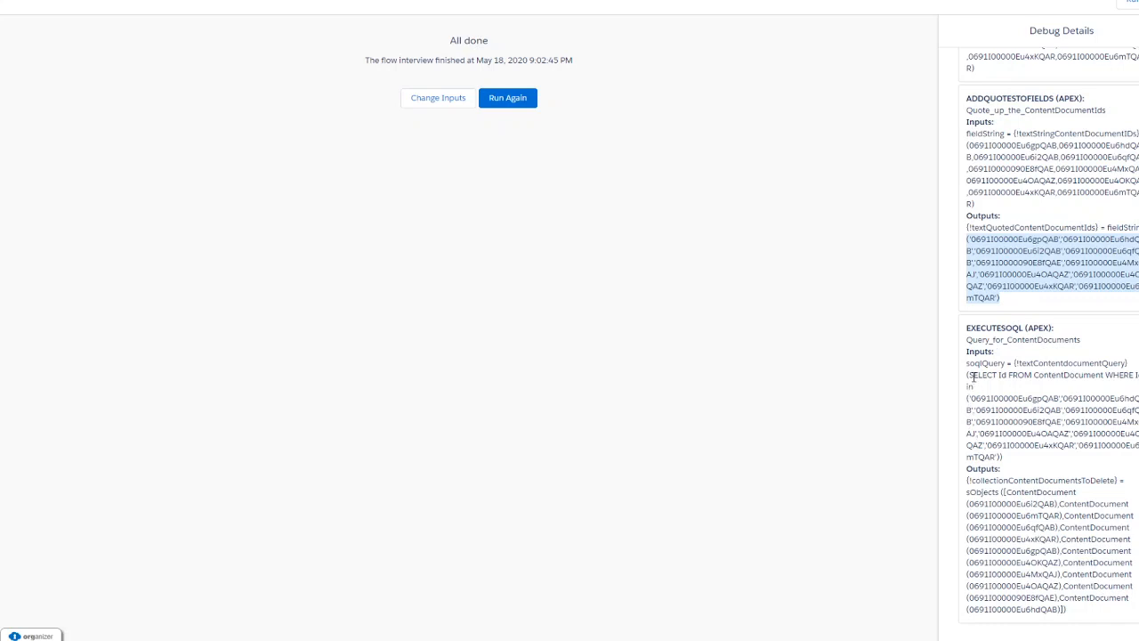
{"action": "left_click_drag", "start_coordinate": [970, 374], "coordinate": [997, 442]}
{"action": "left_click", "coordinate": [994, 410]}
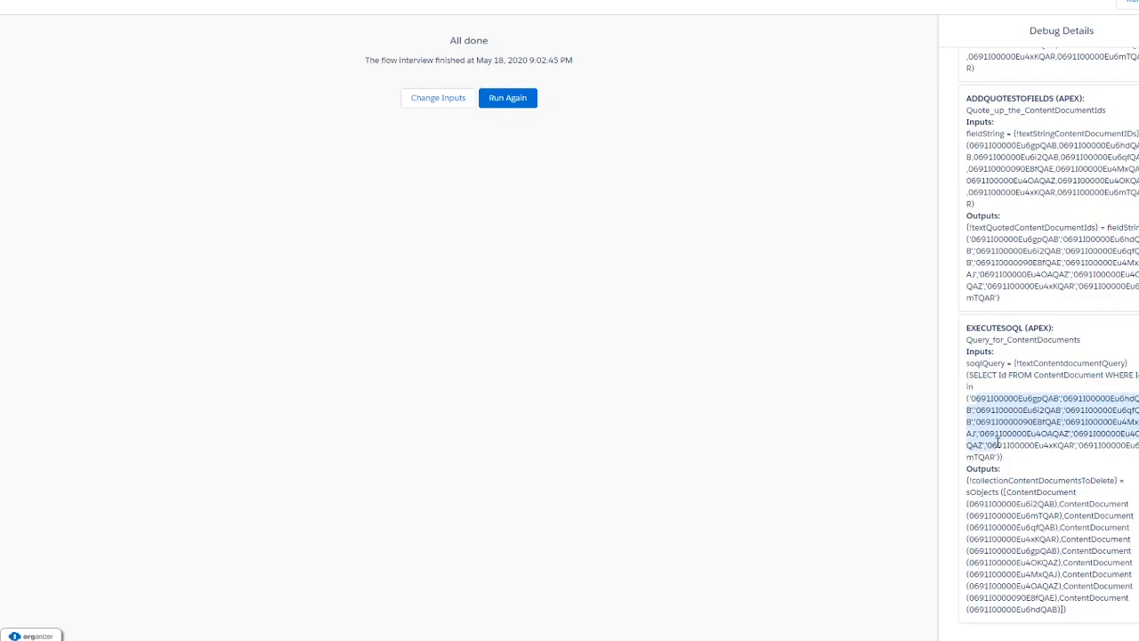
{"action": "double_click", "coordinate": [1031, 485]}
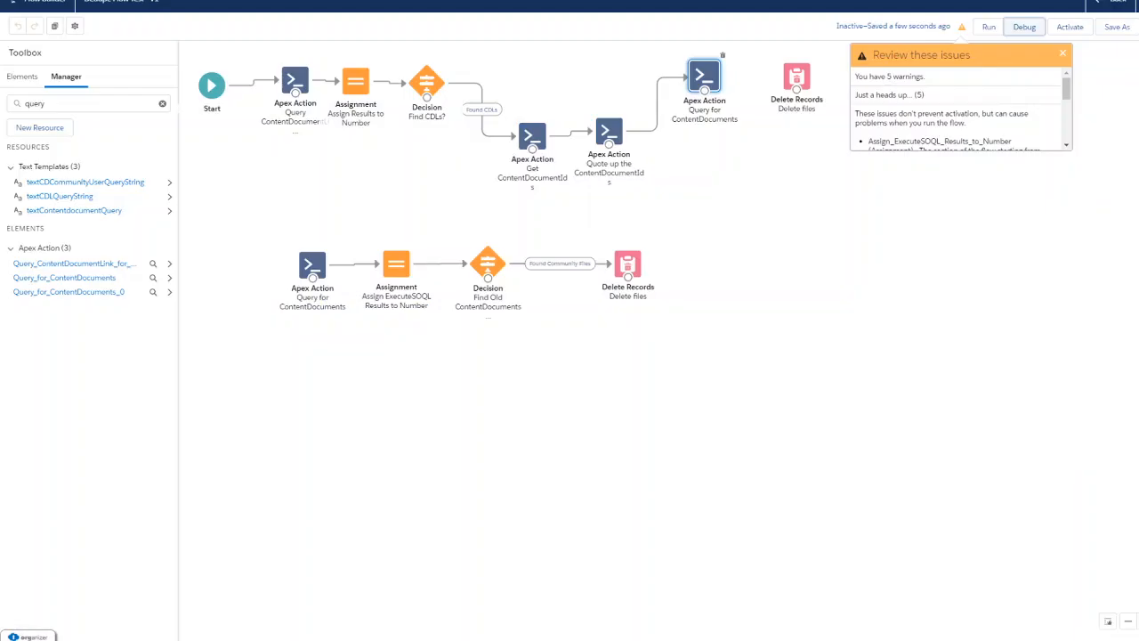